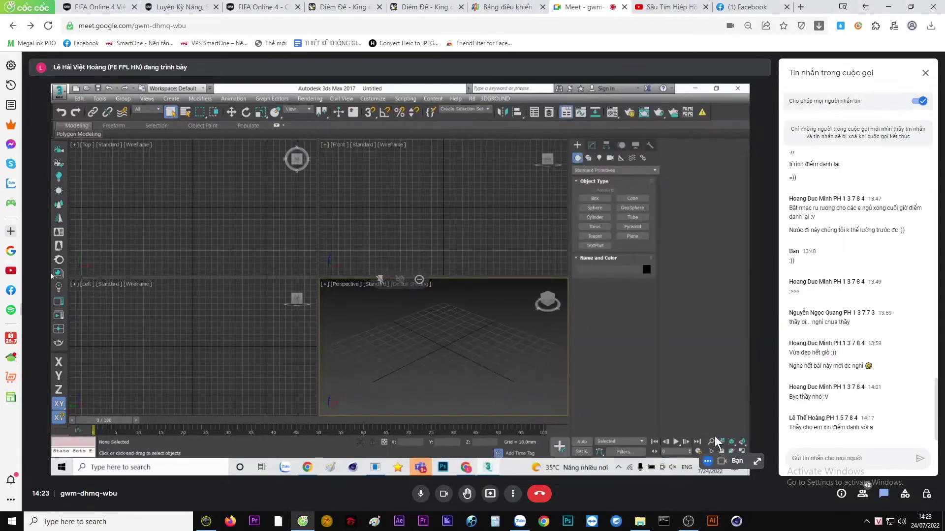
Switch the shared Google Meet screen to full-screen display
key(F11)
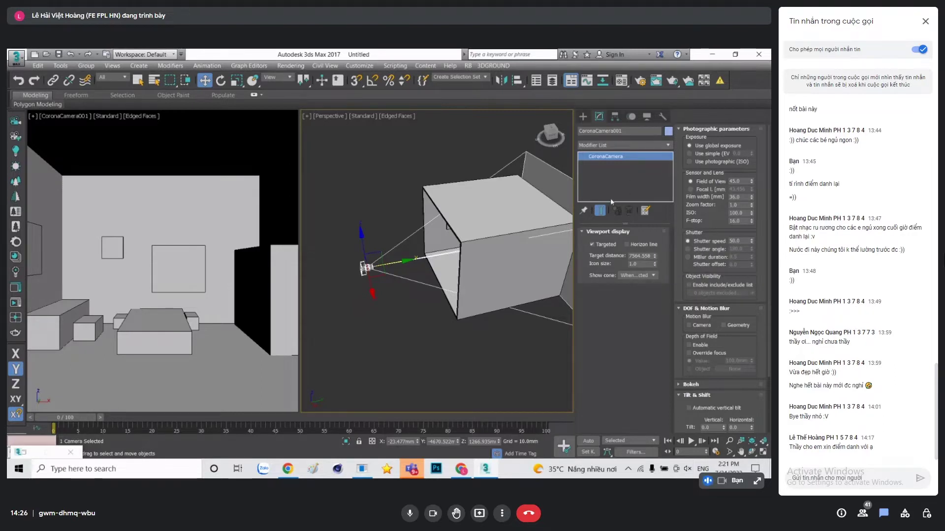
Make the camera targeted, set CoronaRenderer as the production renderer, and reselect the camera
click(592, 243)
key(F10)
click(456, 124)
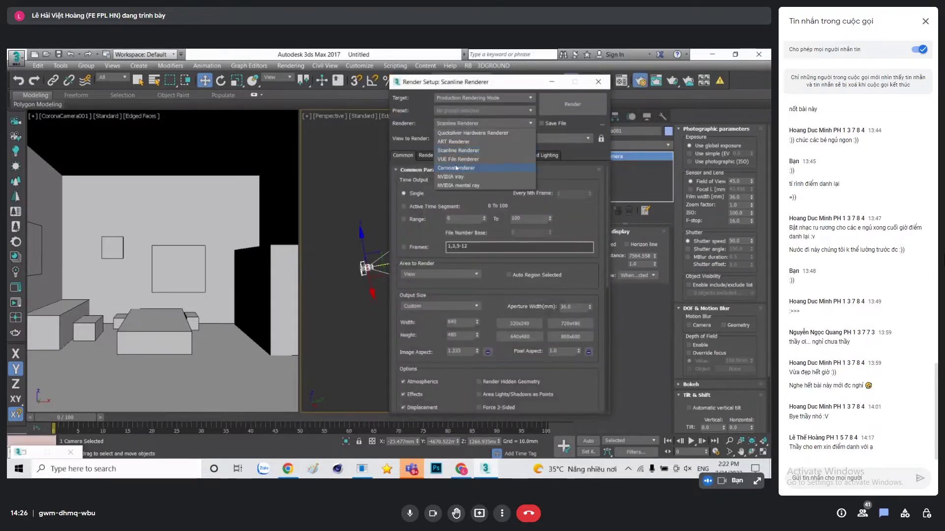
click(454, 167)
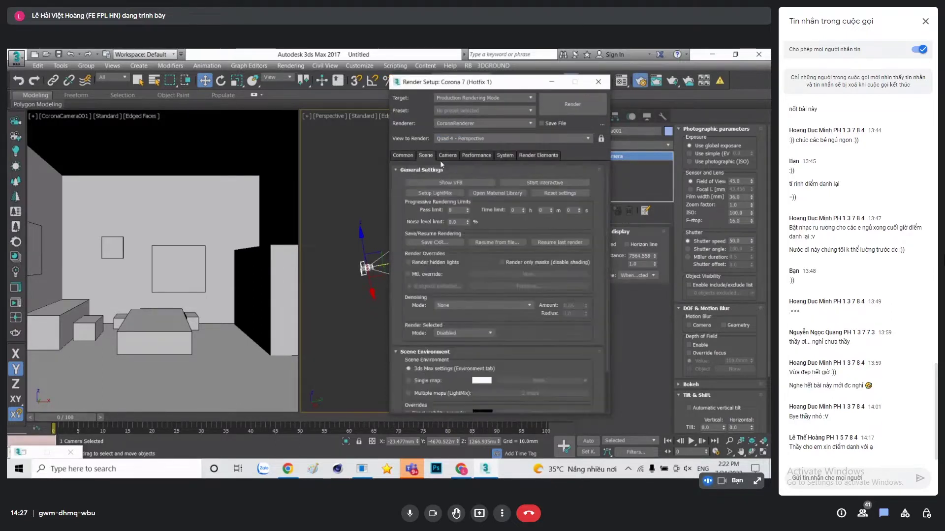
click(598, 81)
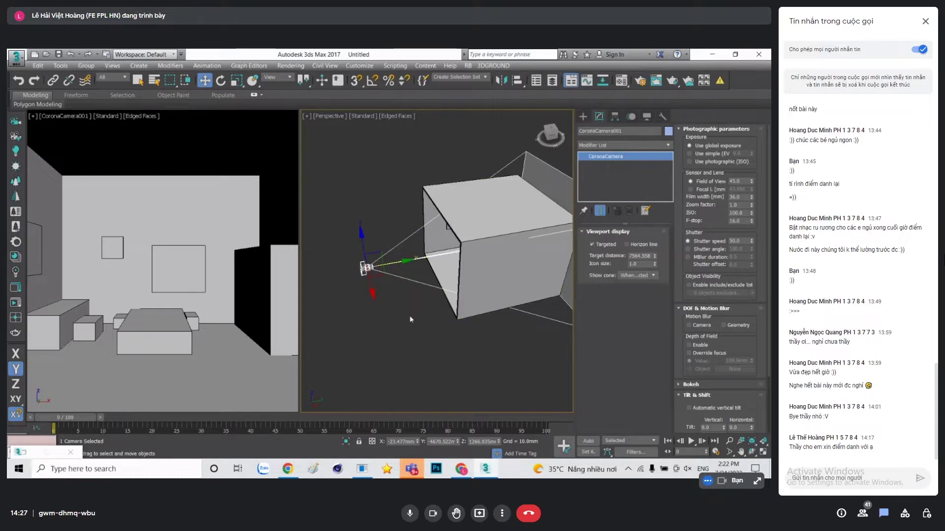
click(385, 276)
Try a 1.4 zoom factor and a wider film width, then reset them to 1.0 and 36.0
click(365, 273)
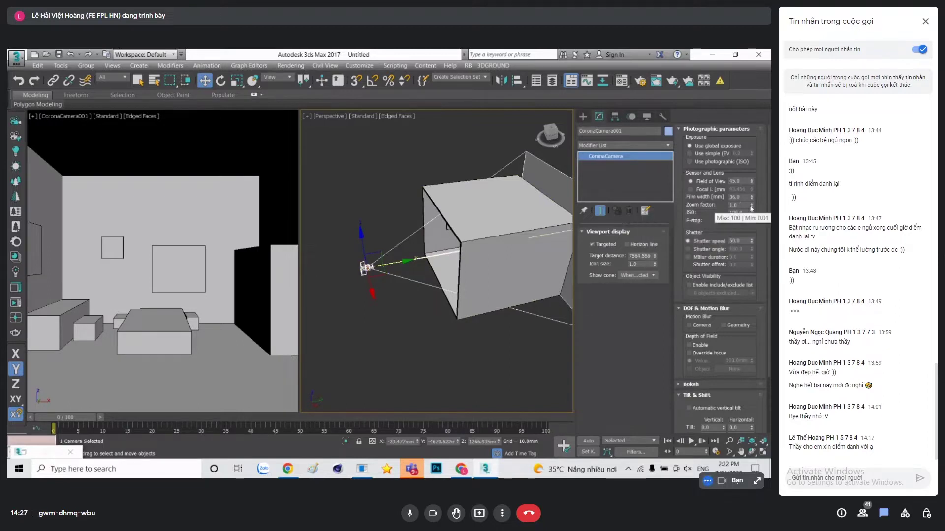
drag(753, 209, 753, 191)
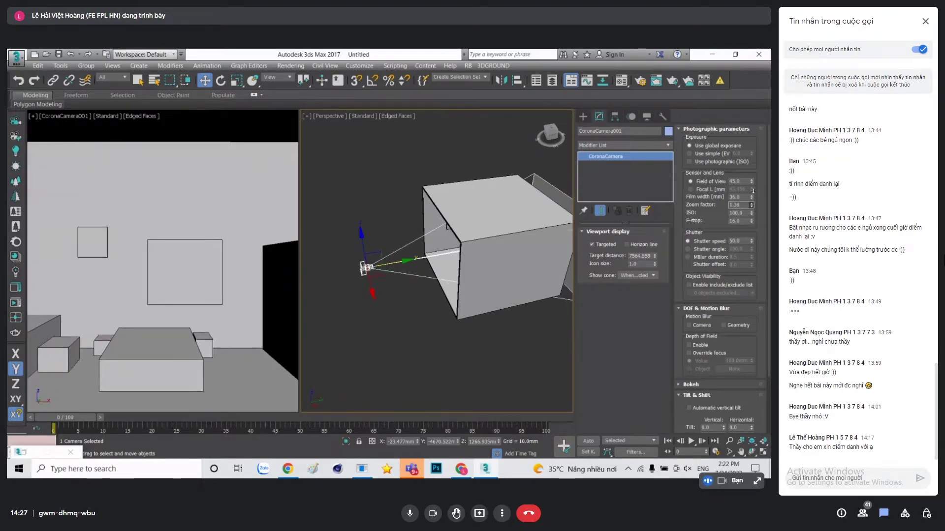
right_click(753, 191)
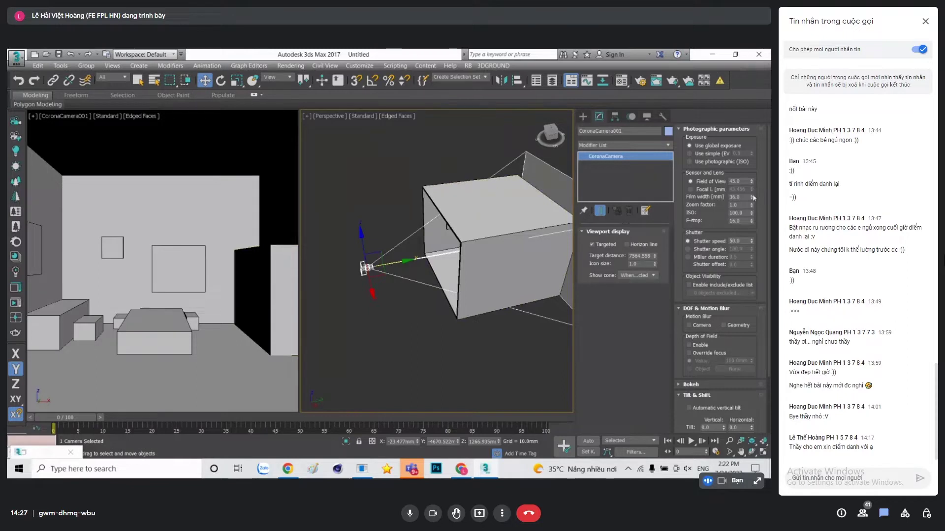
click(752, 196)
right_click(752, 196)
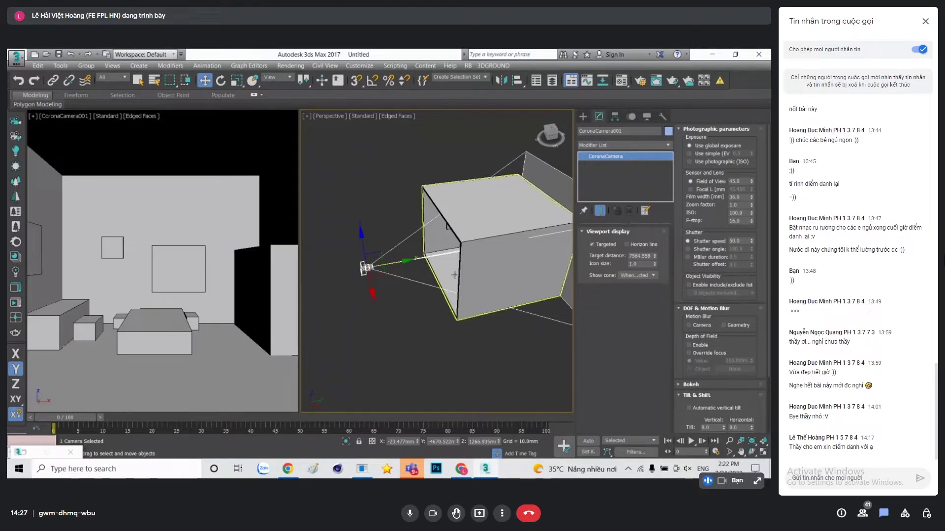
Truck the camera view left and up, raise the camera along Z, and wireframe the perspective view
middle_drag(388, 265, 388, 273)
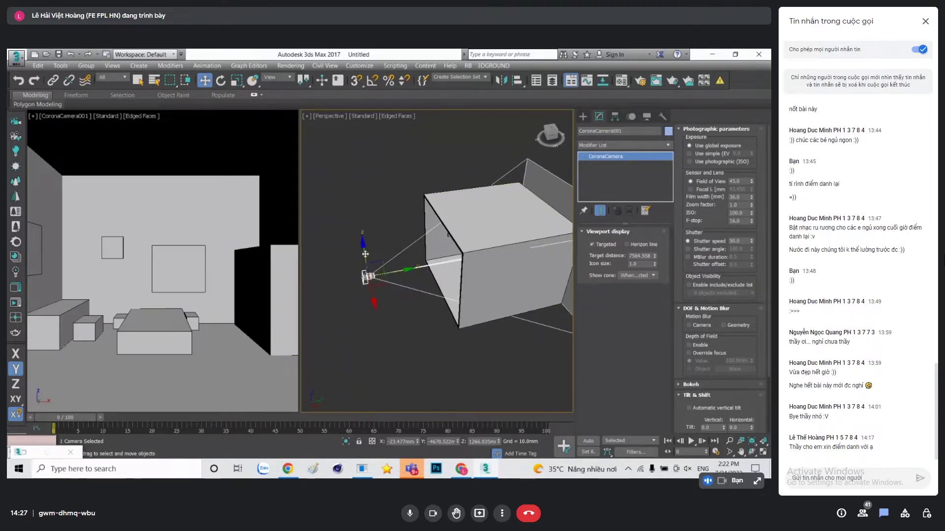
right_click(234, 252)
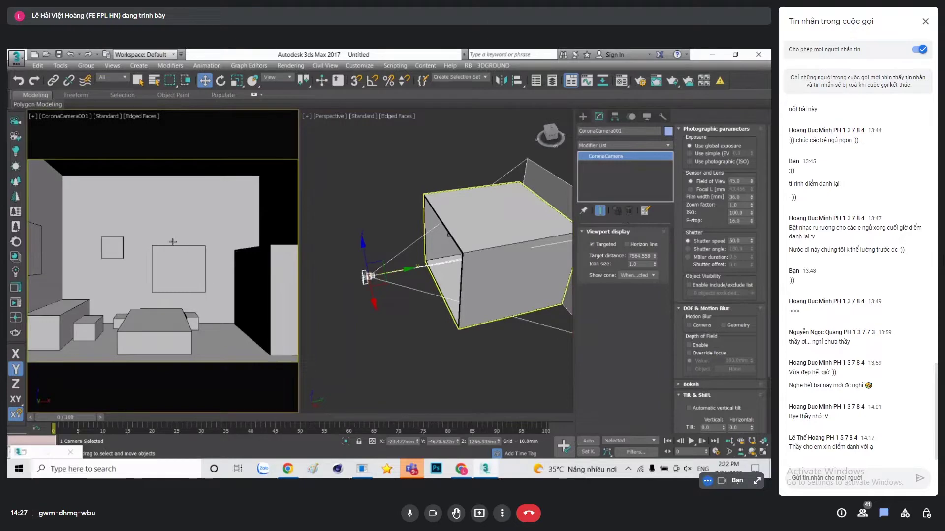
middle_drag(173, 241, 167, 239)
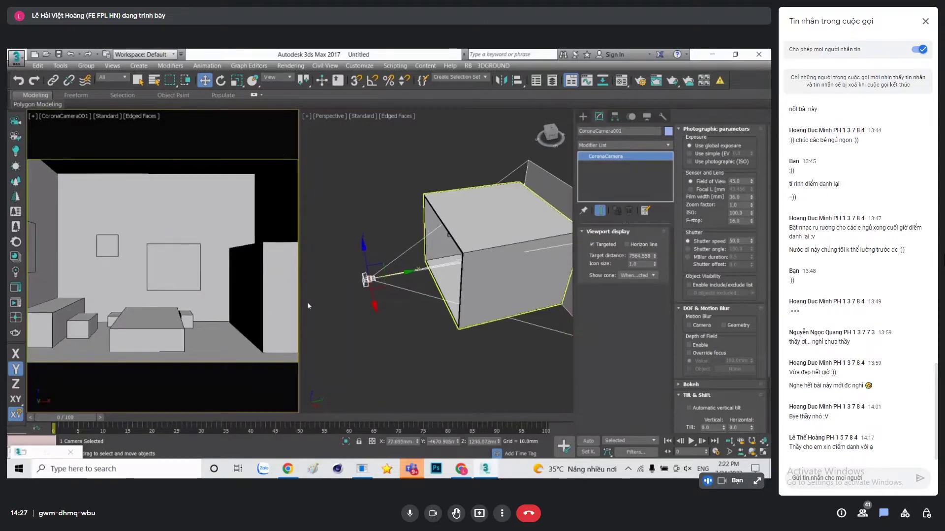
right_click(368, 259)
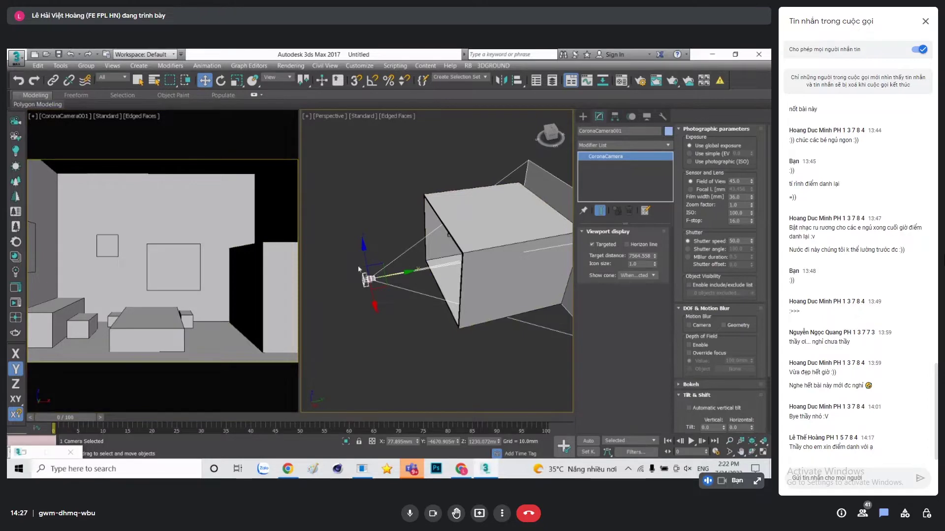
mouse_move(365, 249)
mouse_down()
mouse_move(376, 193)
mouse_move(375, 266)
mouse_move(369, 247)
mouse_up()
key(F3)
Orbit the wireframe view, drag the camera higher, and scroll the rollouts to Tilt & Shift
alt+middle_drag(365, 284, 532, 276)
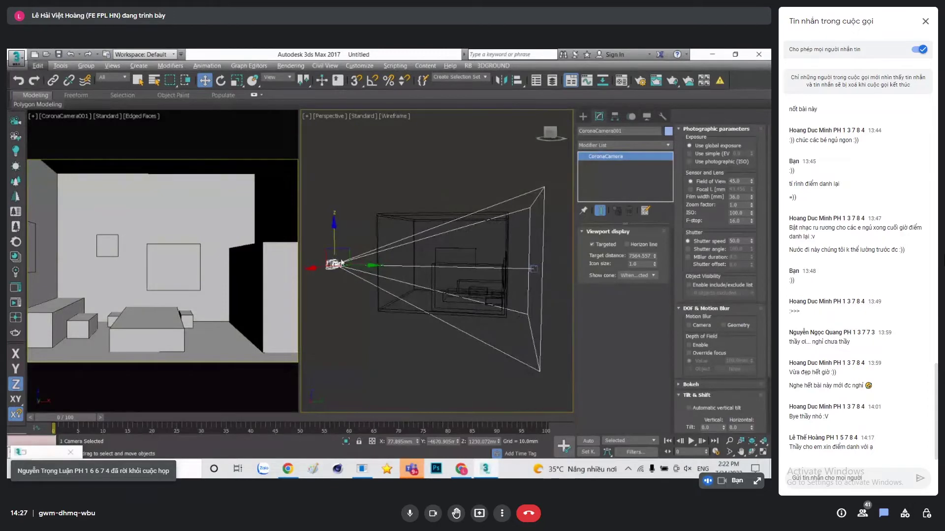
alt+middle_drag(394, 305, 460, 320)
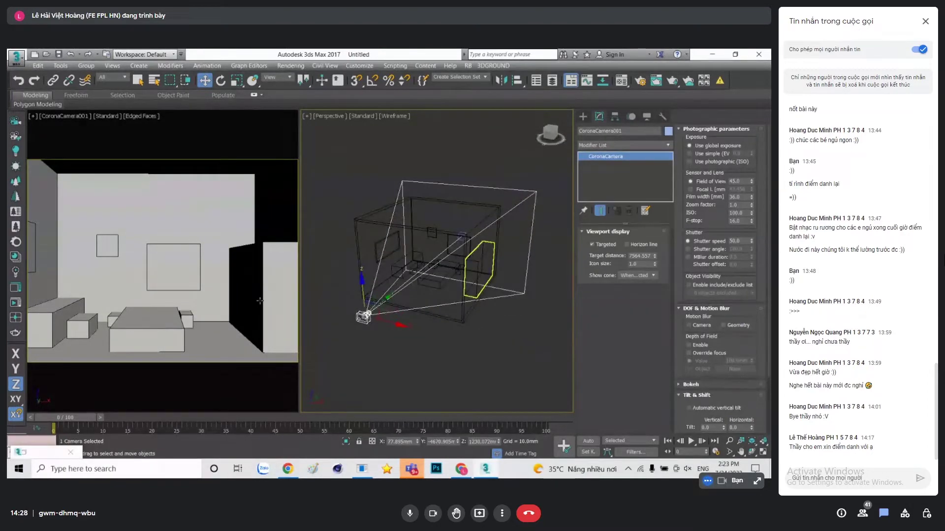
mouse_move(363, 288)
mouse_down()
mouse_move(367, 245)
mouse_move(375, 304)
mouse_move(362, 233)
mouse_move(372, 305)
mouse_move(373, 251)
mouse_up()
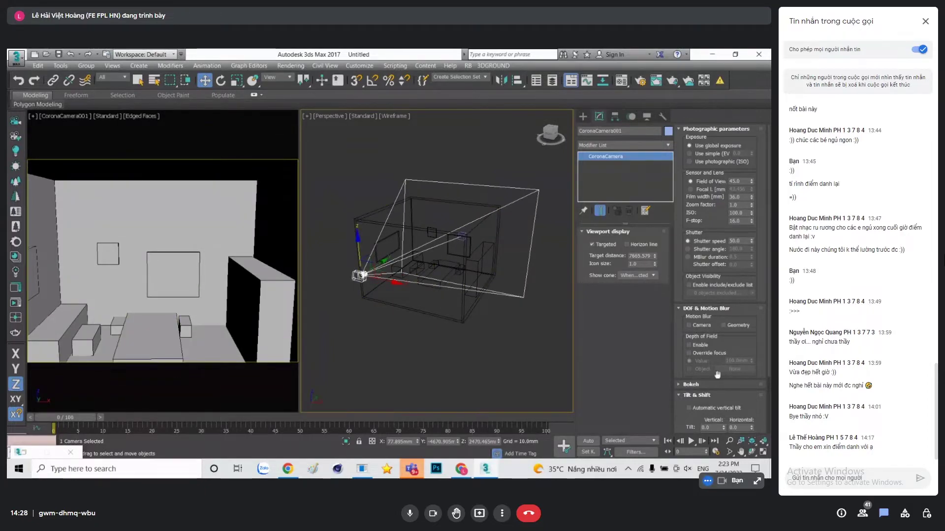
scroll(717, 375, down, 2)
scroll(715, 375, down, 2)
scroll(709, 369, down, 2)
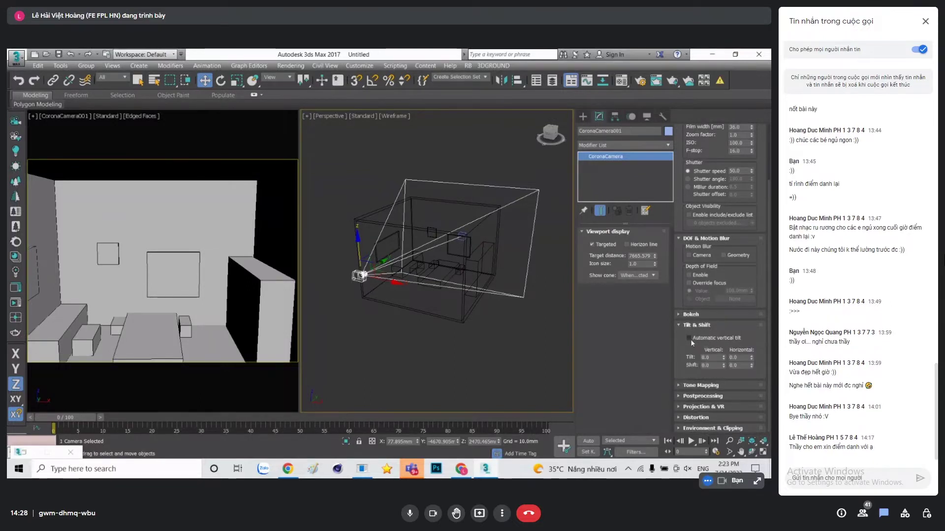
Enable automatic vertical tilt and raise the camera slightly along Z
click(689, 338)
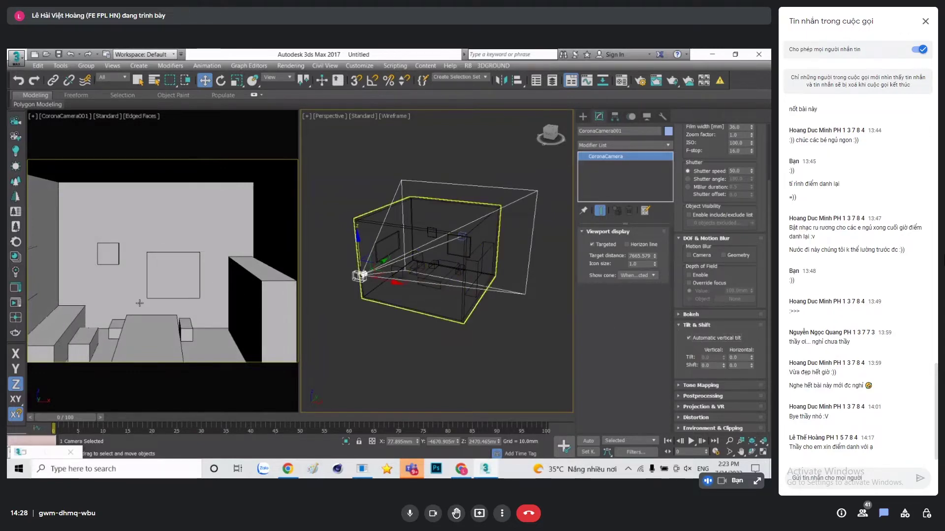
mouse_move(358, 248)
mouse_down()
mouse_move(358, 230)
mouse_move(357, 288)
mouse_move(366, 246)
mouse_up()
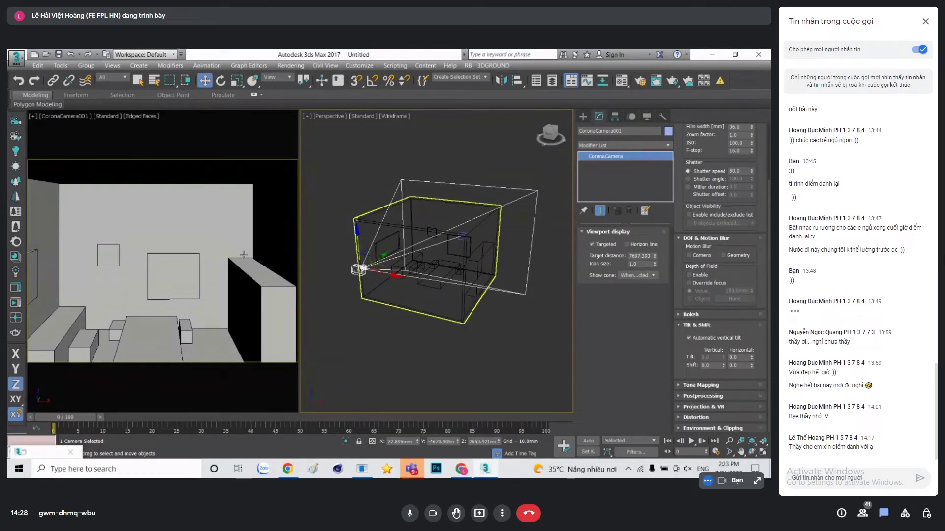
In the wireframe Top view, create CoronaCamera002 aimed across the room and look through it
key(t)
key(F3)
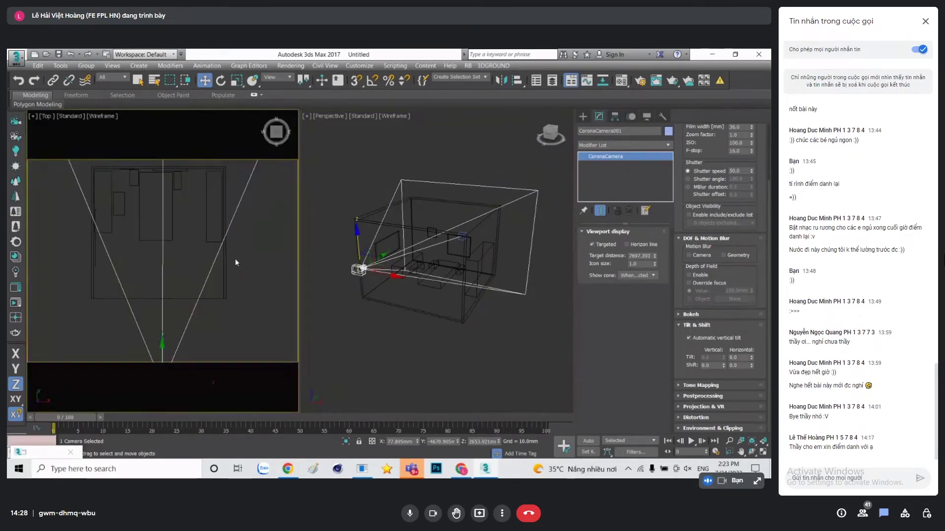
scroll(221, 260, down, 3)
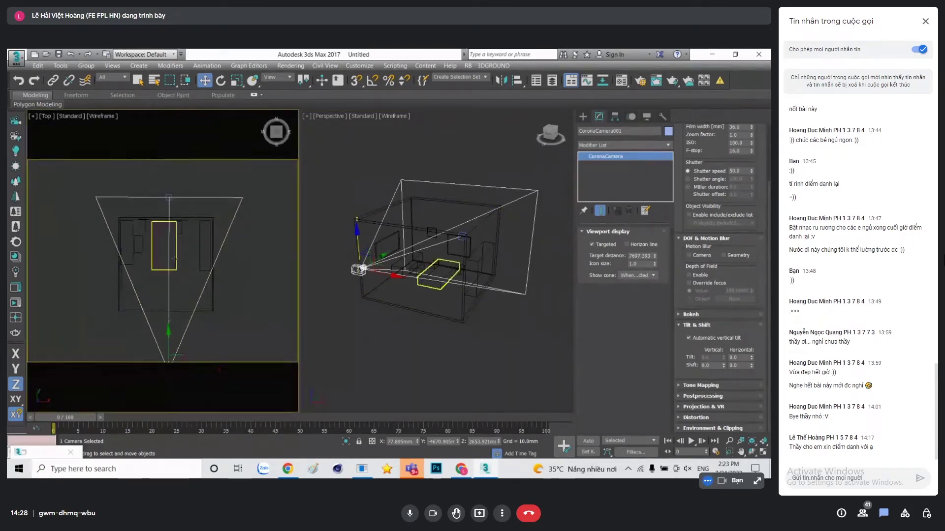
click(582, 116)
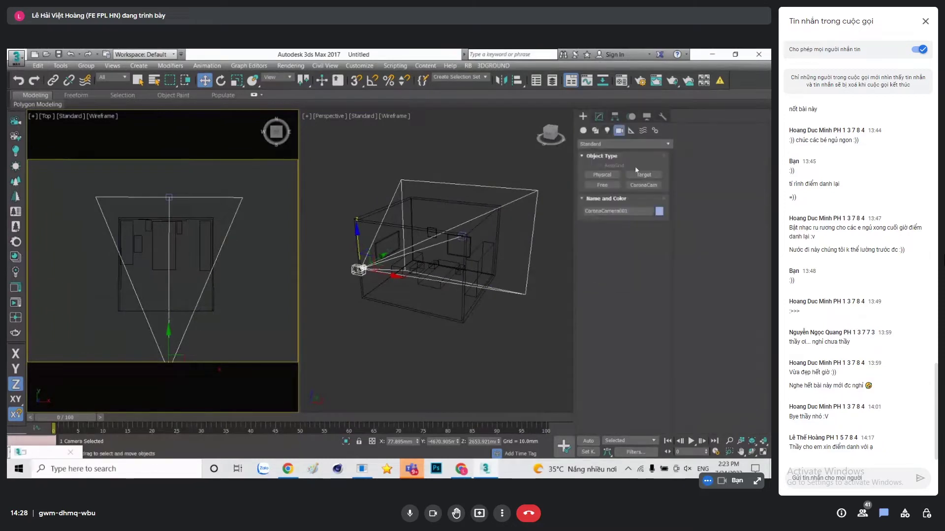
click(642, 186)
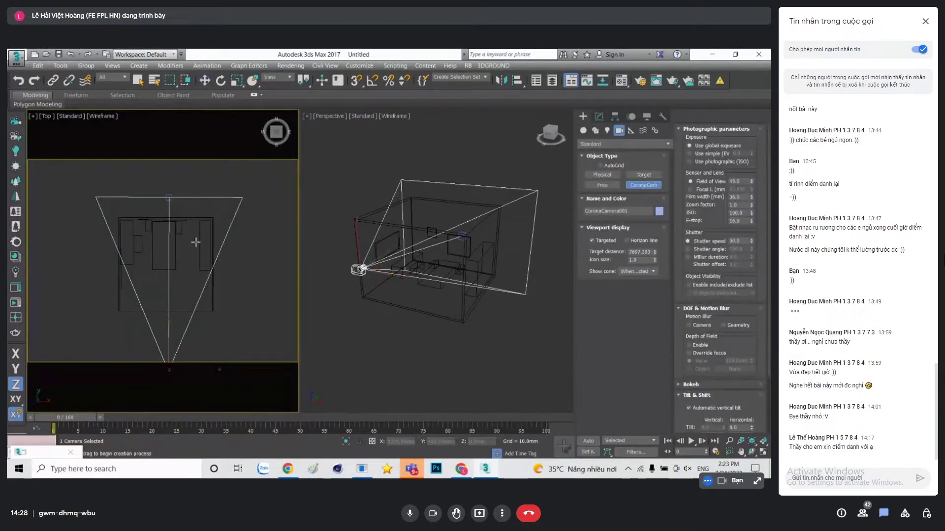
drag(198, 241, 94, 240)
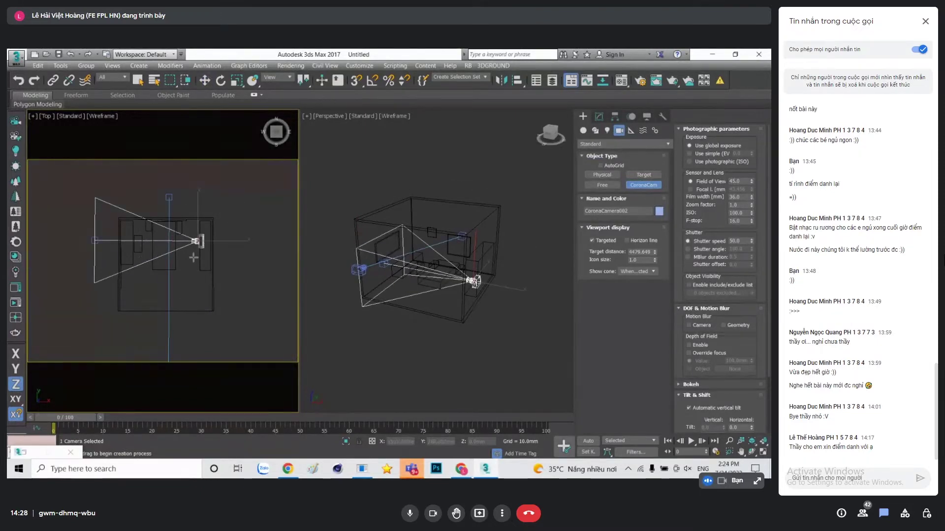
key(c)
middle_drag(194, 257, 192, 288)
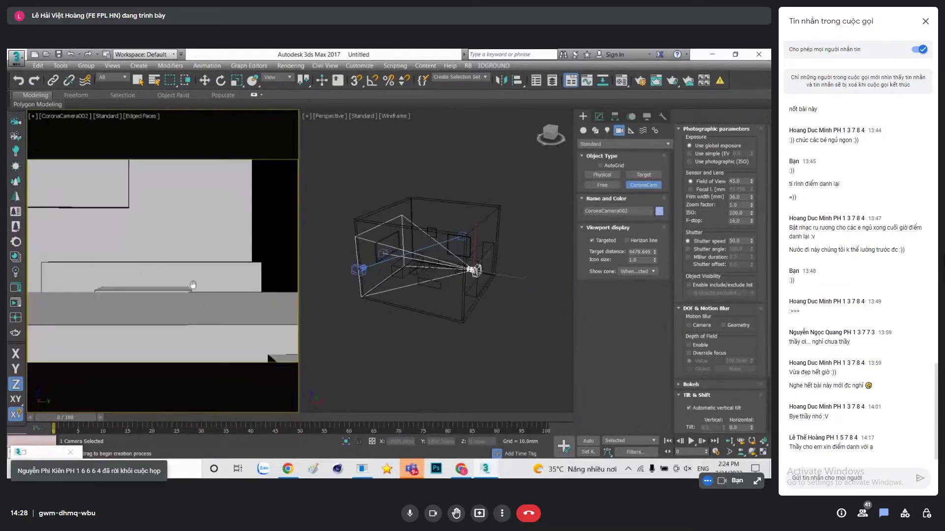
key(F3)
Make the perspective view active, shaded with edges, and shift it to show more left wall
right_click(501, 303)
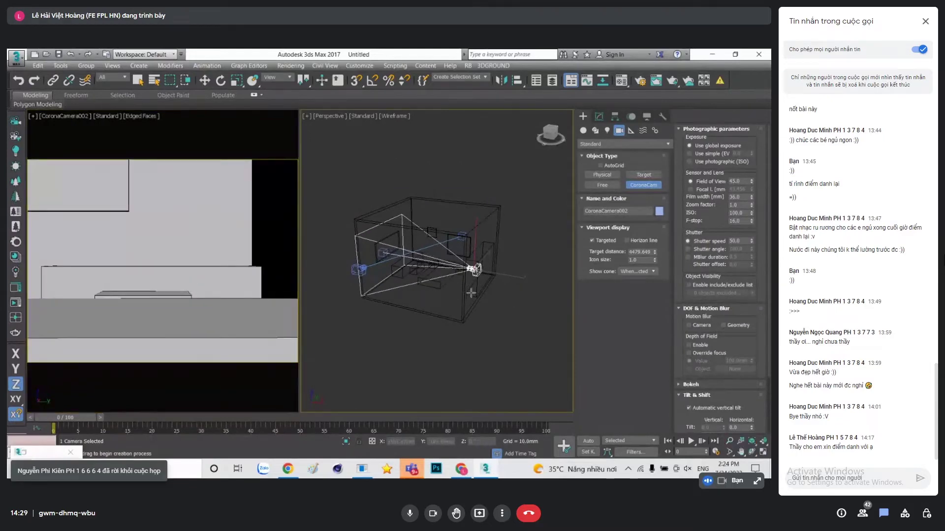
key(F3)
scroll(473, 292, up, 3)
scroll(470, 280, up, 5)
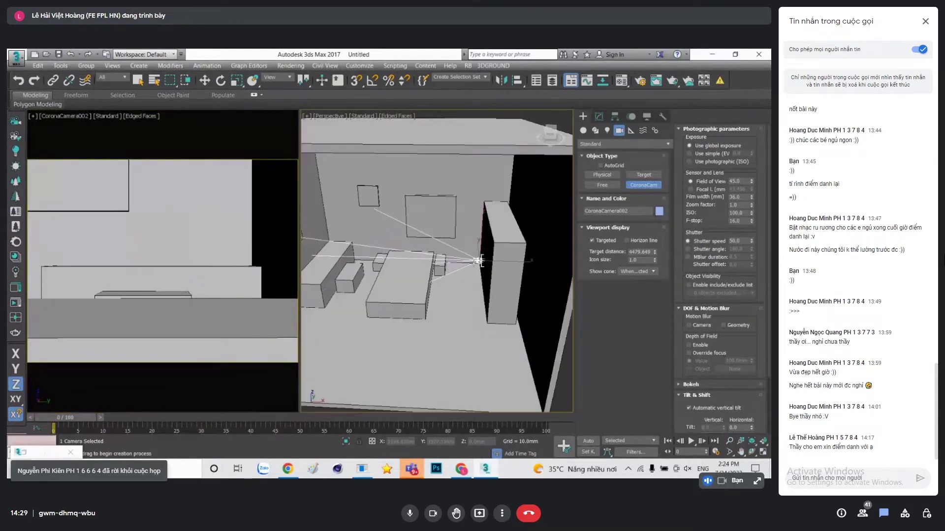
middle_drag(466, 270, 492, 269)
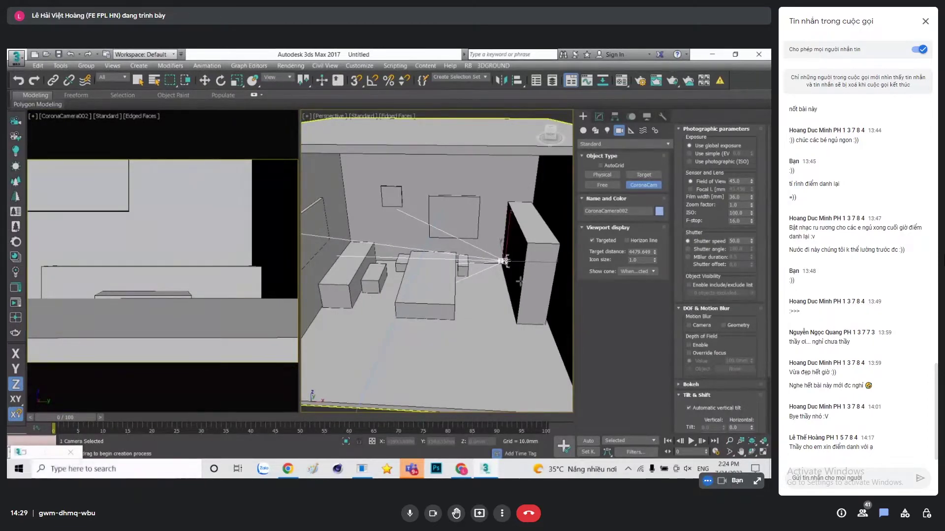
Select the Corona camera, slide it further right along X, and select Box001
key(w)
alt+middle_drag(534, 272, 486, 234)
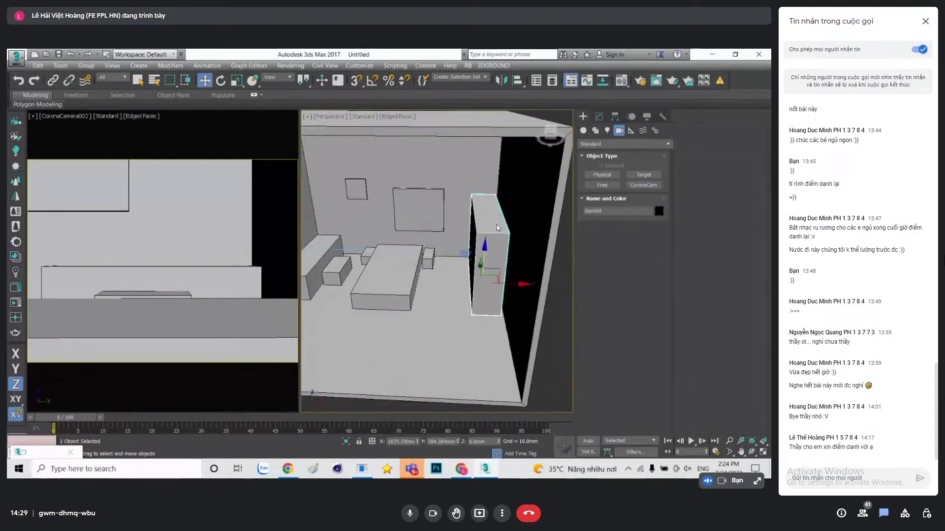
right_click(486, 233)
click(511, 194)
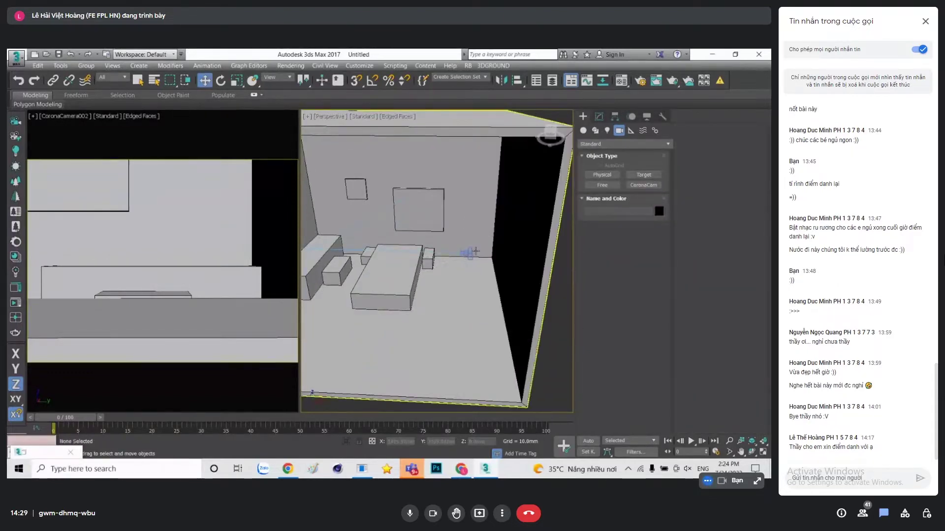
click(471, 252)
mouse_move(494, 254)
mouse_down()
mouse_move(526, 254)
mouse_move(497, 254)
mouse_up()
middle_drag(205, 328, 191, 333)
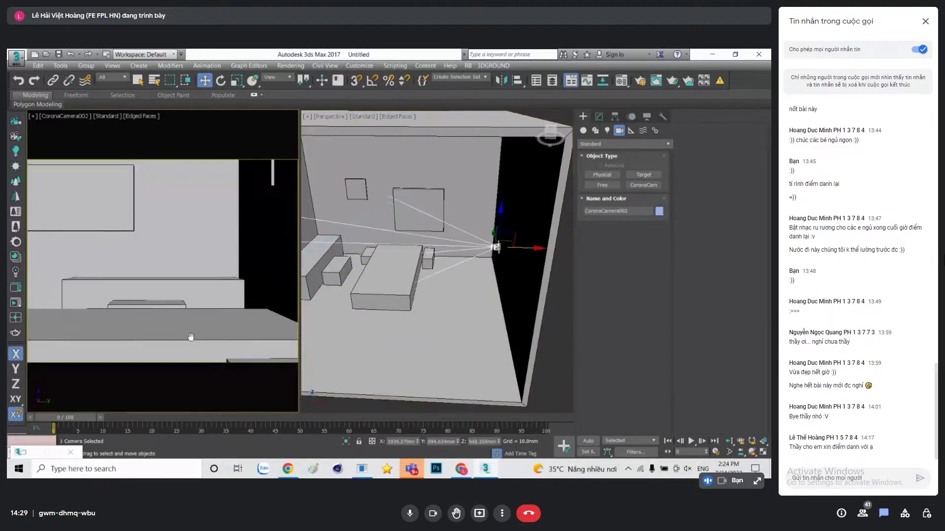
scroll(437, 260, down, 3)
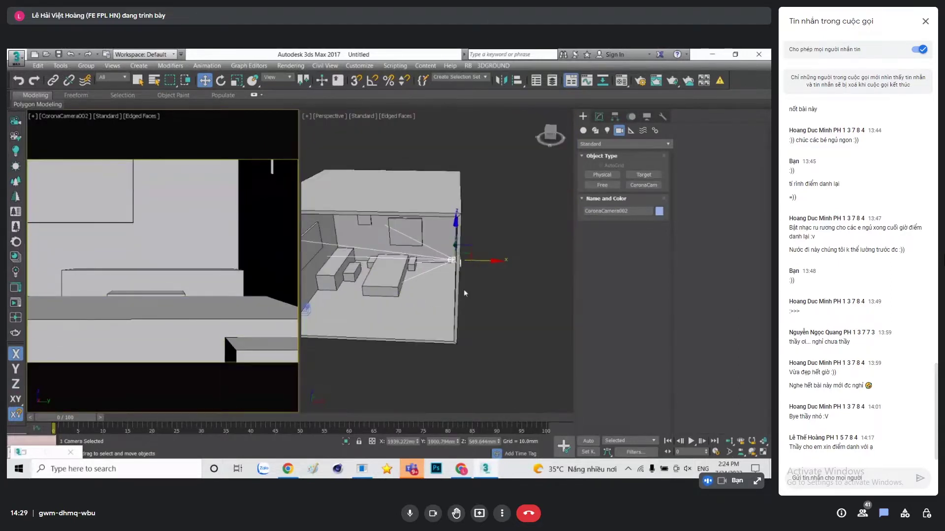
scroll(465, 293, up, 5)
click(439, 291)
Maximize the perspective viewport and orbit and zoom to face the room's open side
key(alt+w)
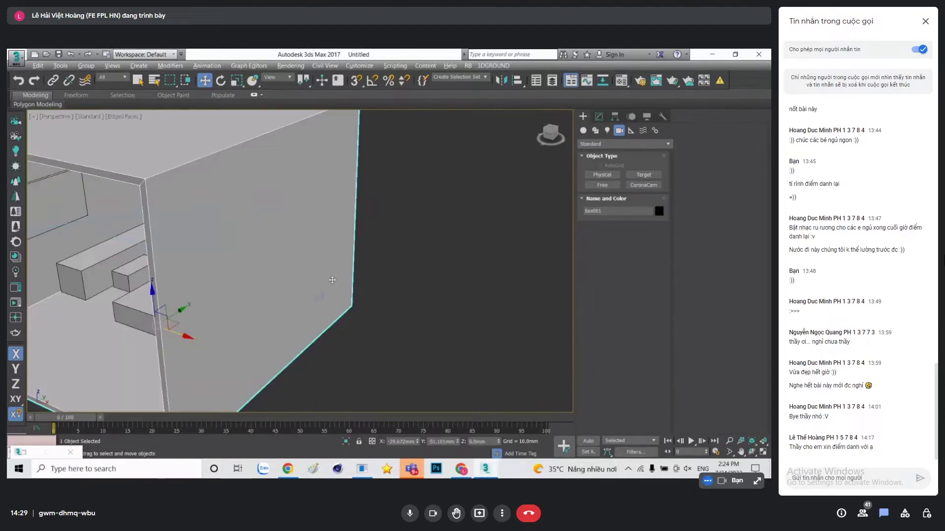
scroll(333, 280, down, 5)
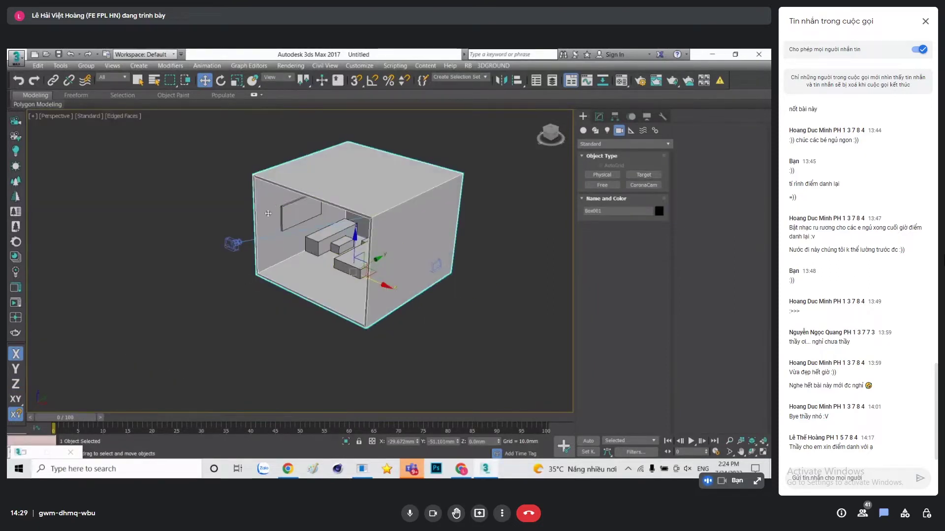
scroll(245, 194, up, 5)
scroll(246, 193, down, 5)
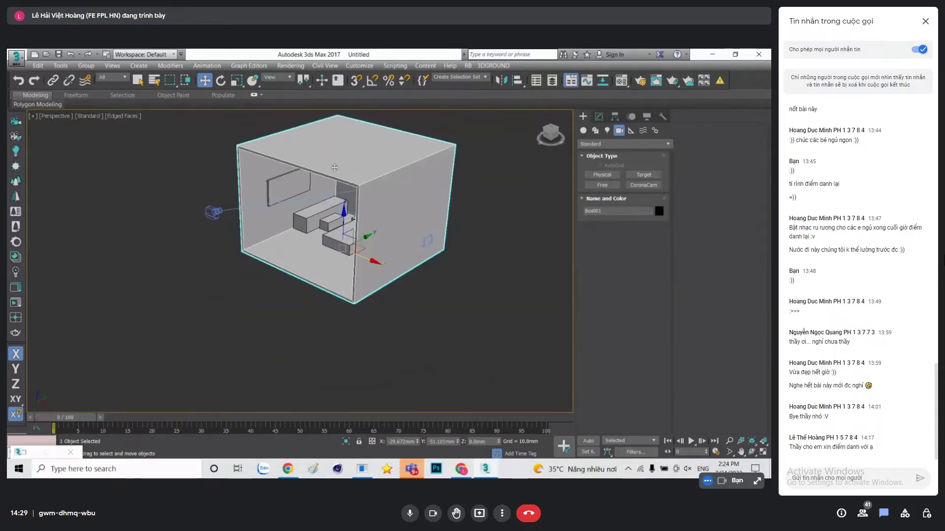
mouse_move(334, 168)
alt+middle_down()
mouse_move(412, 193)
mouse_move(357, 208)
alt+middle_up()
scroll(412, 192, up, 3)
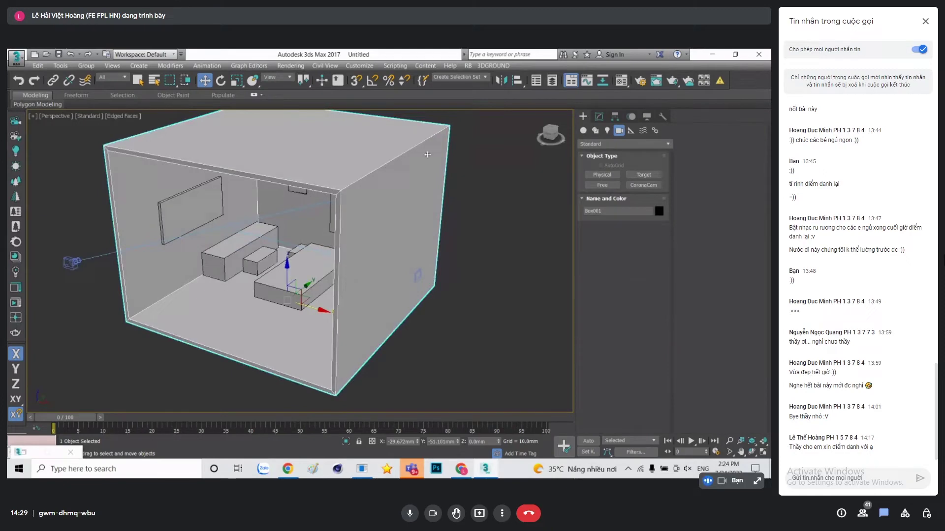
scroll(405, 181, down, 5)
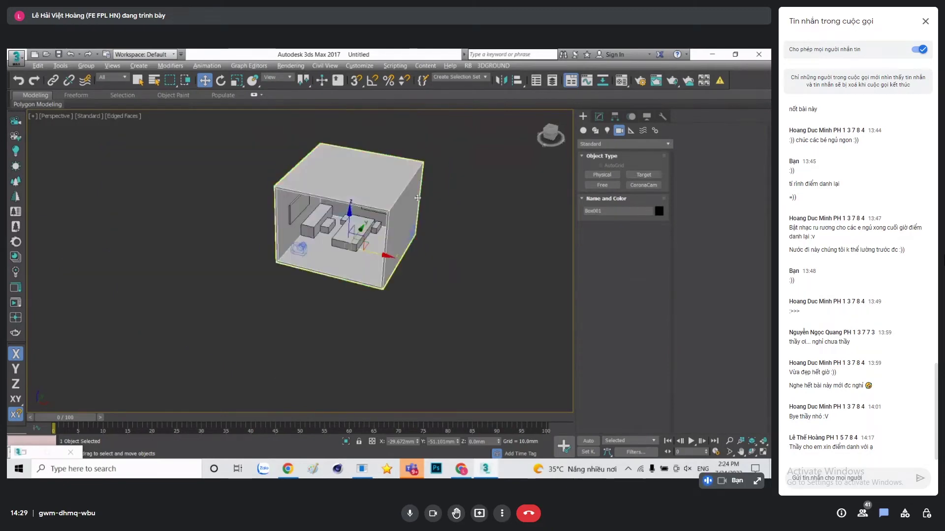
Orbit to view the room from the front and left, then switch to wireframe
alt+middle_drag(260, 178, 371, 238)
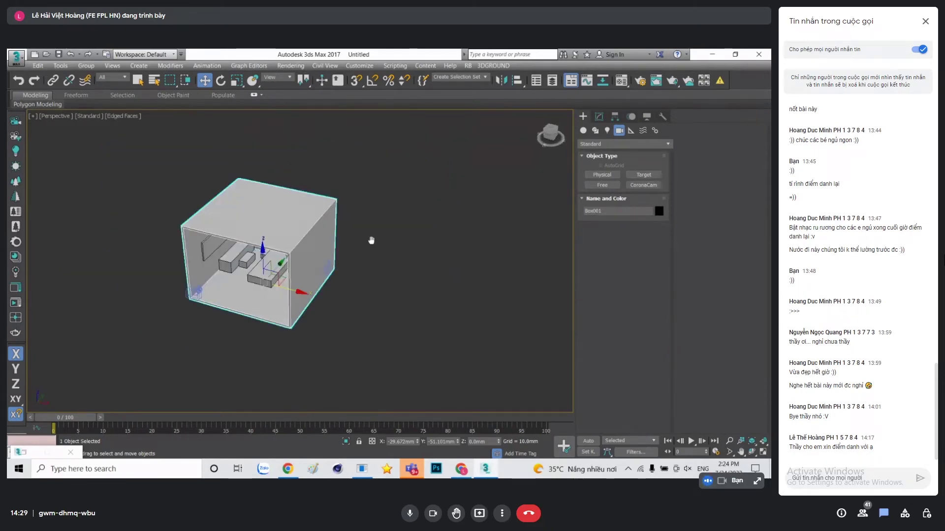
alt+middle_drag(310, 262, 295, 240)
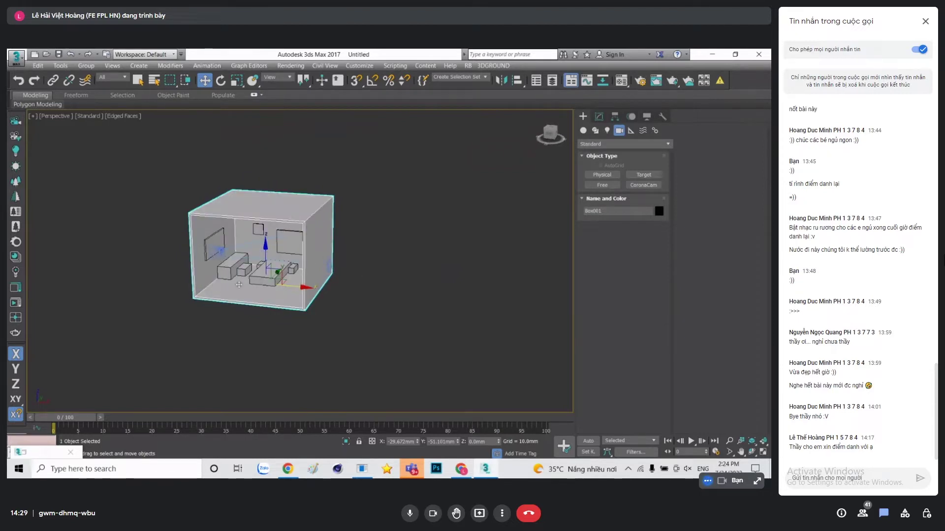
scroll(368, 278, up, 5)
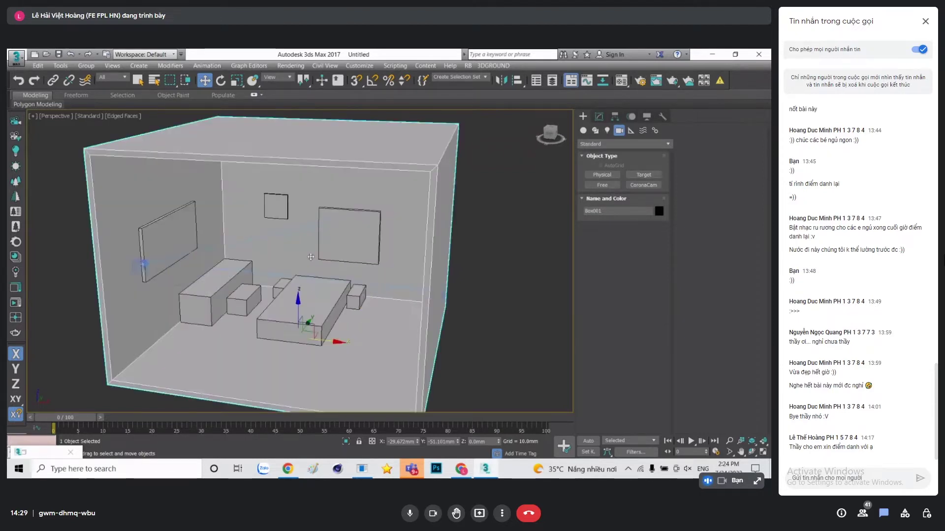
alt+middle_drag(368, 277, 408, 284)
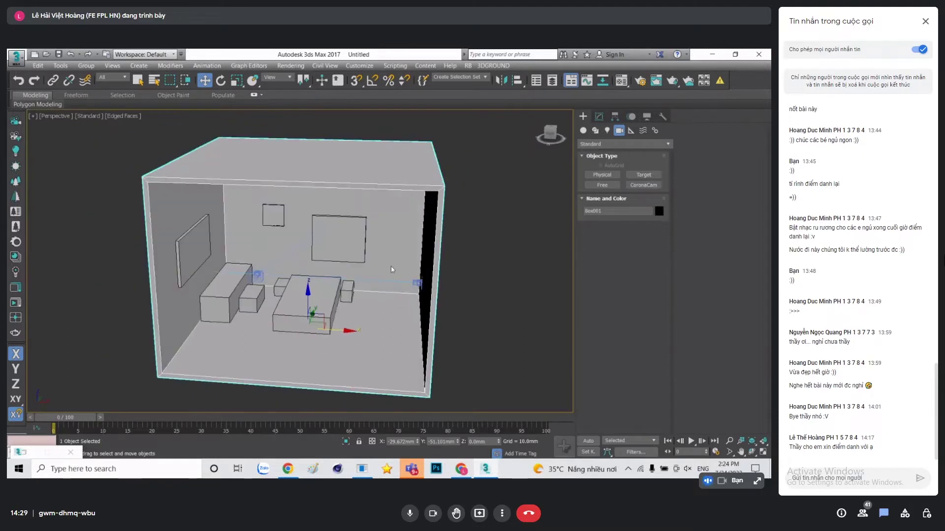
right_click(391, 266)
key(Escape)
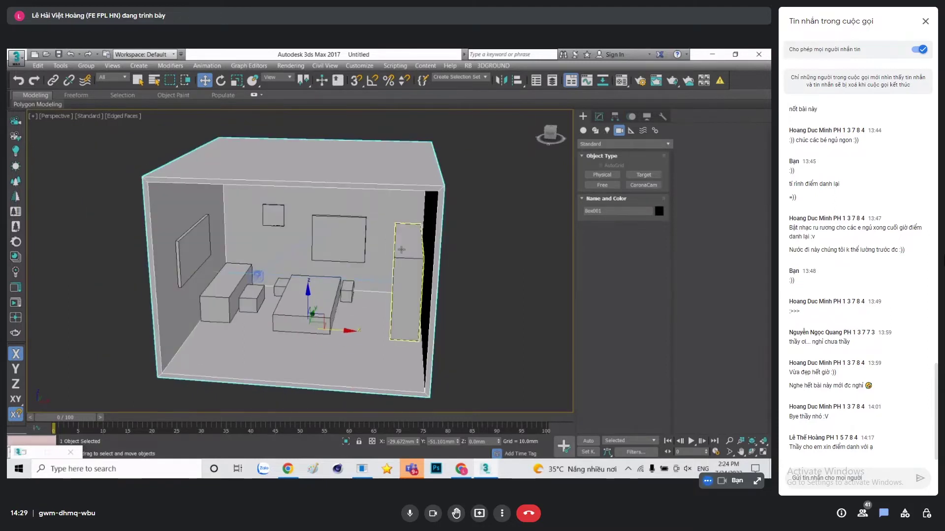
key(F3)
Select the camera buried in the wall, move it right outside the room, and restore shading
click(419, 283)
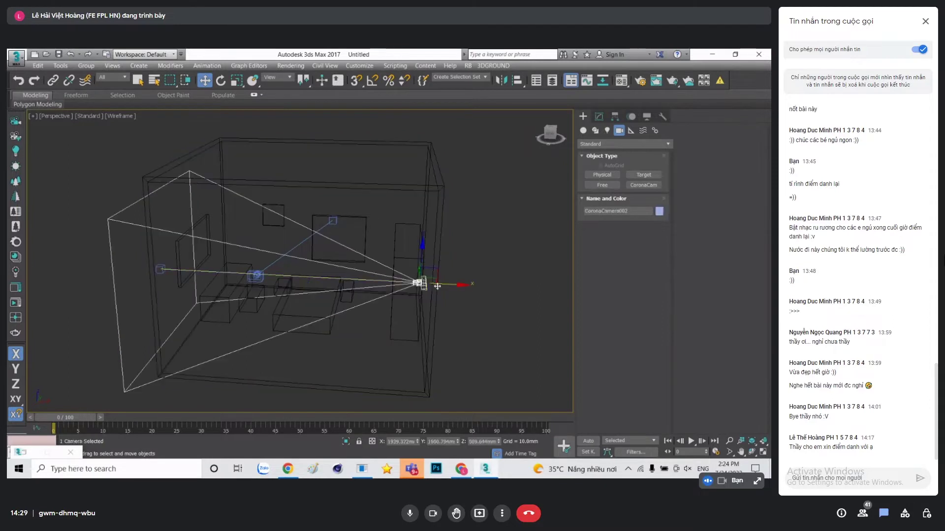
drag(452, 286, 507, 288)
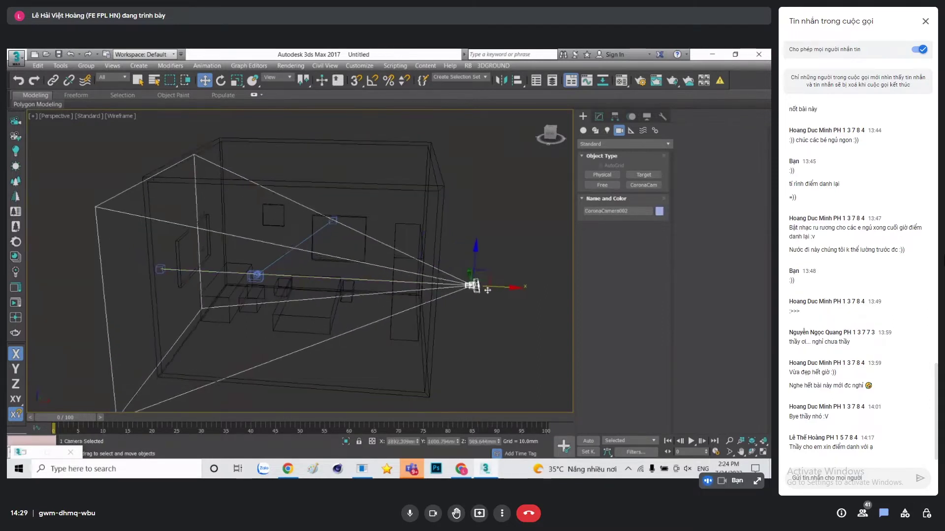
key(F3)
middle_drag(452, 321, 401, 309)
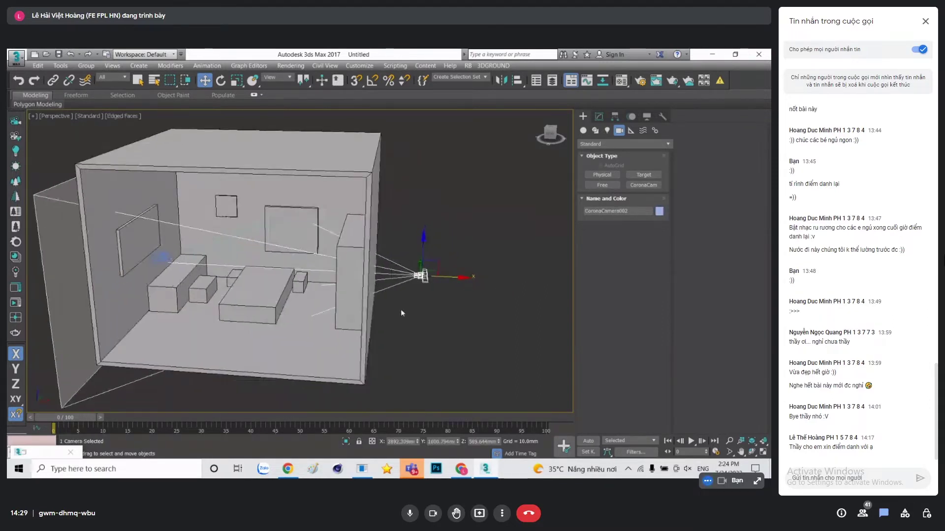
Enable camera clipping with Show in viewport, then frame the scene and restore the layout
click(599, 116)
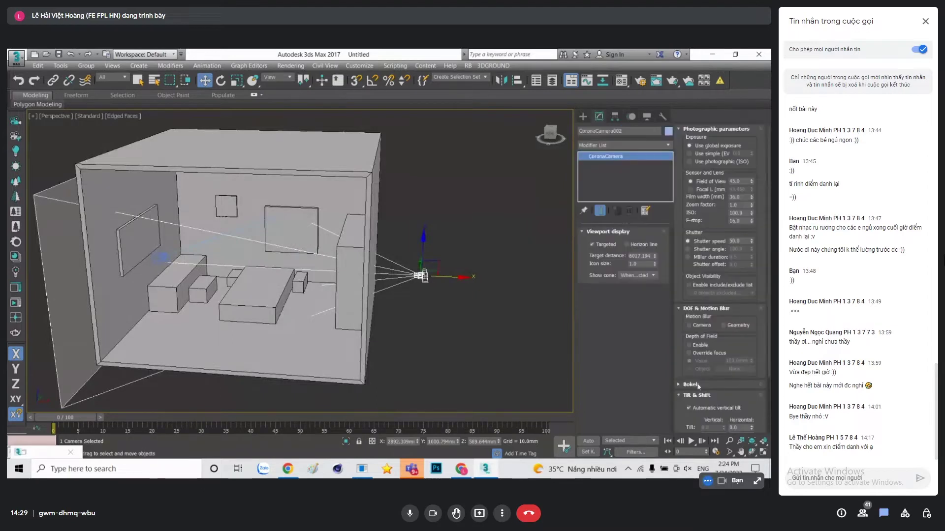
drag(683, 408, 686, 203)
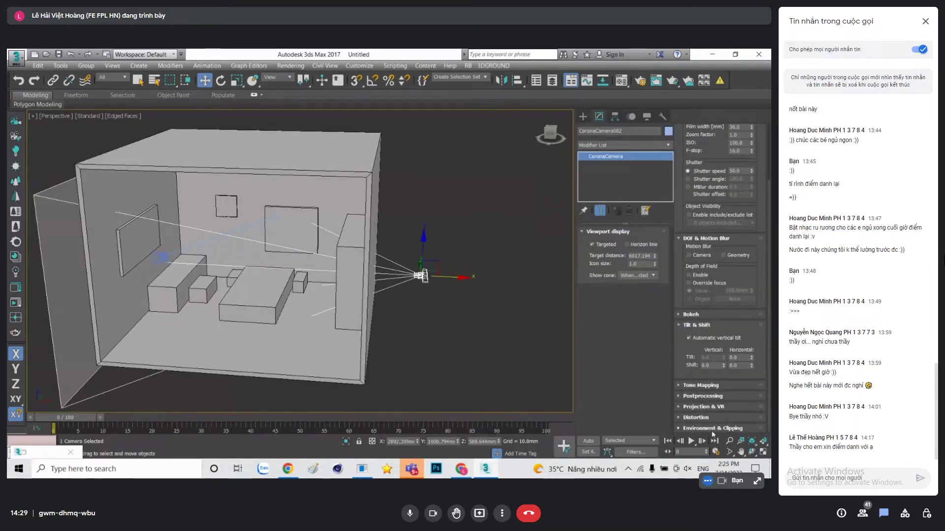
click(718, 429)
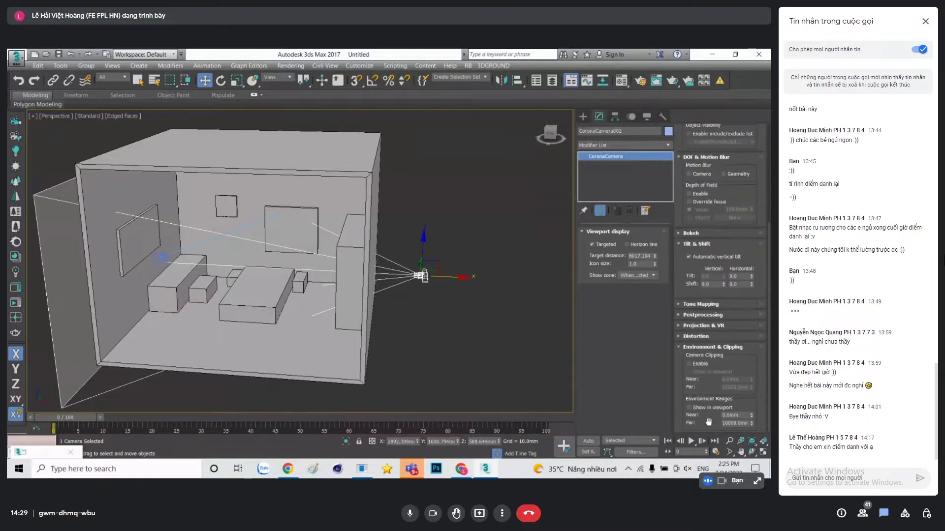
click(689, 364)
click(690, 373)
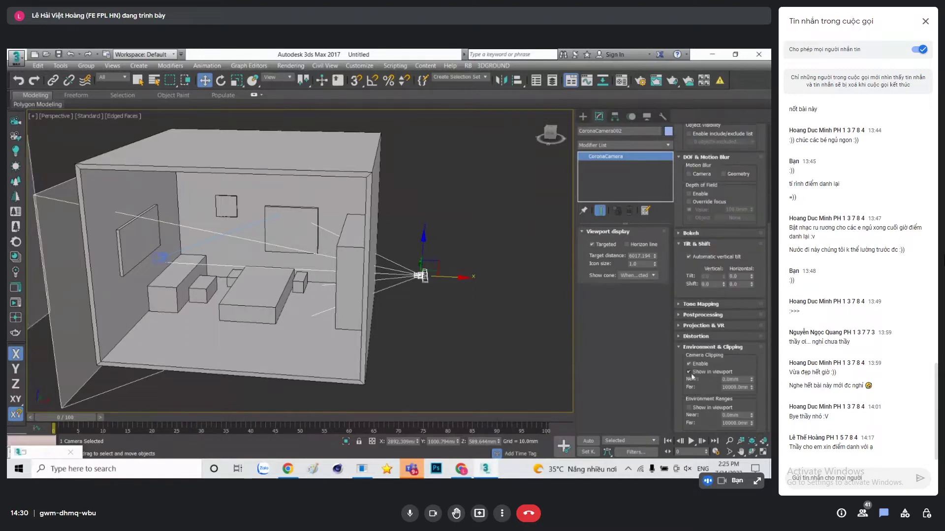
key(ctrl+shift+z)
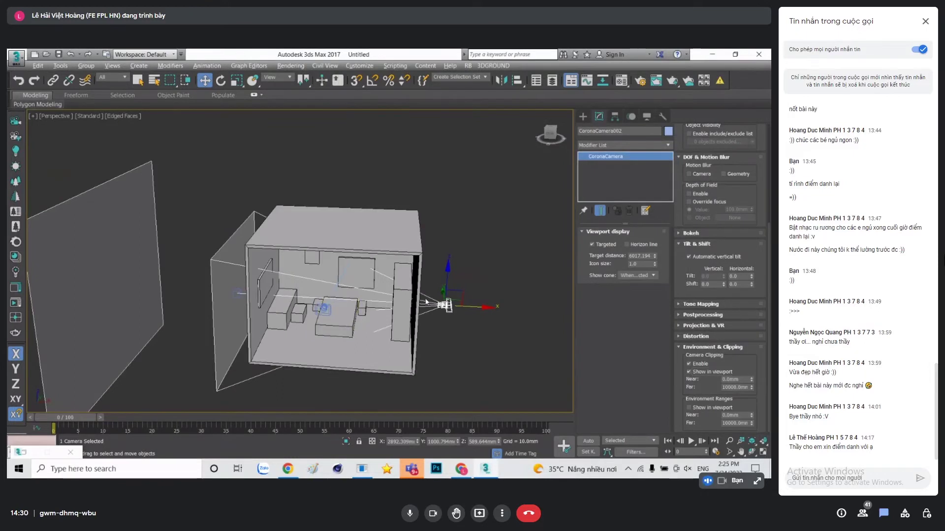
key(alt+w)
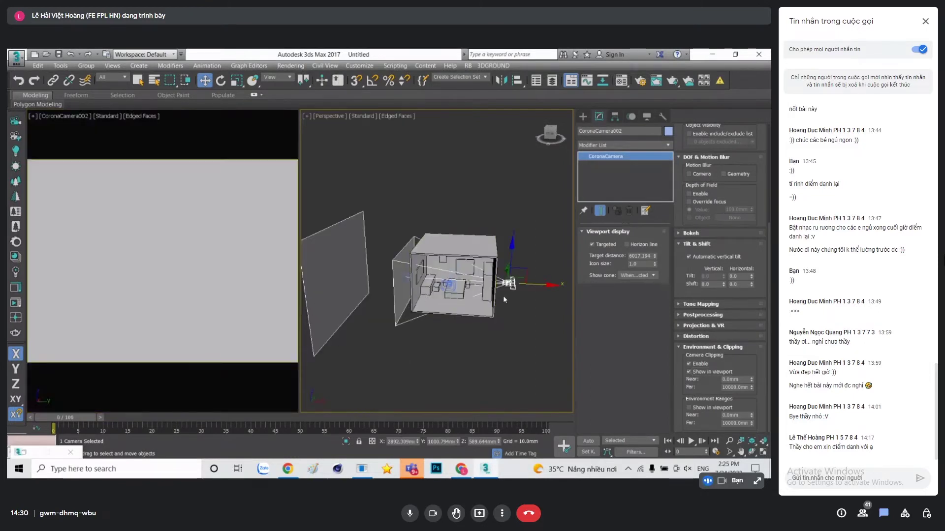
Orbit around the room and camera, then push the far clipping limit out to about 15884 mm
scroll(503, 295, up, 3)
scroll(466, 290, up, 2)
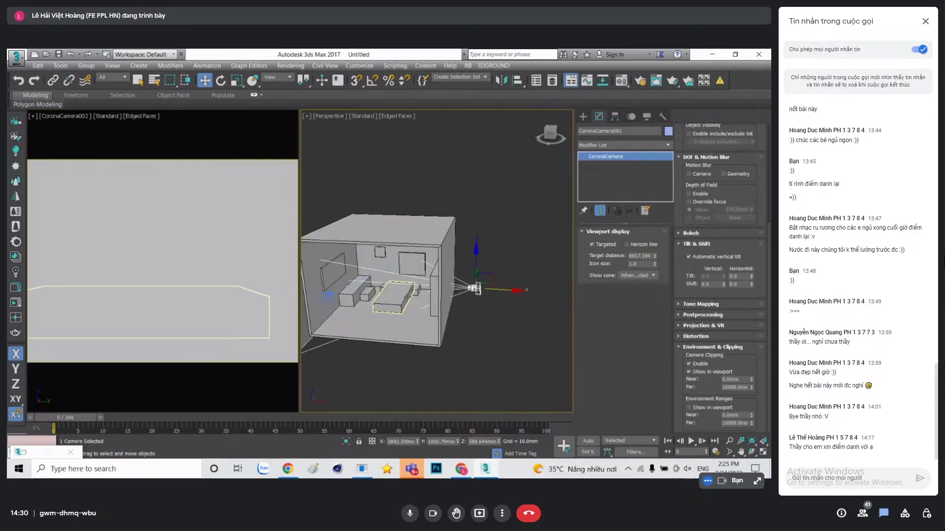
middle_drag(331, 256, 387, 292)
scroll(387, 292, down, 3)
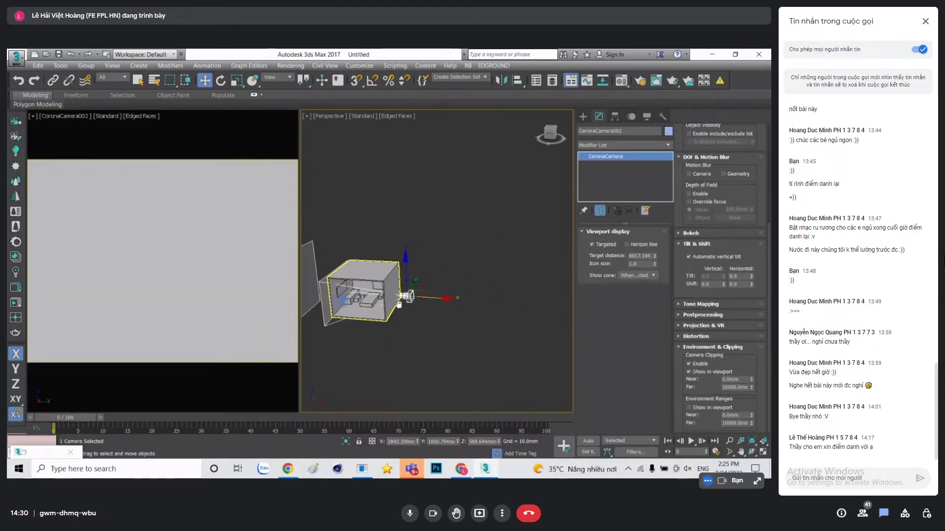
scroll(387, 292, down, 1)
alt+middle_drag(527, 358, 507, 338)
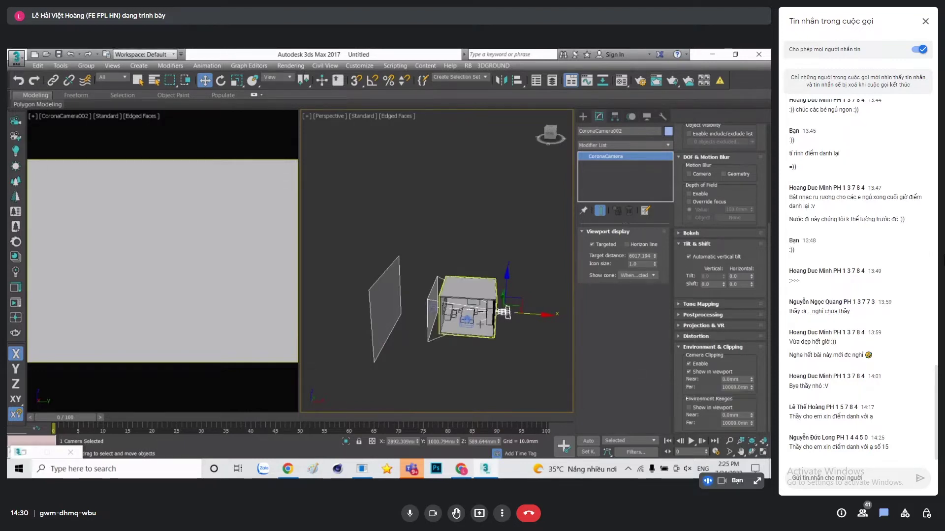
scroll(510, 312, up, 2)
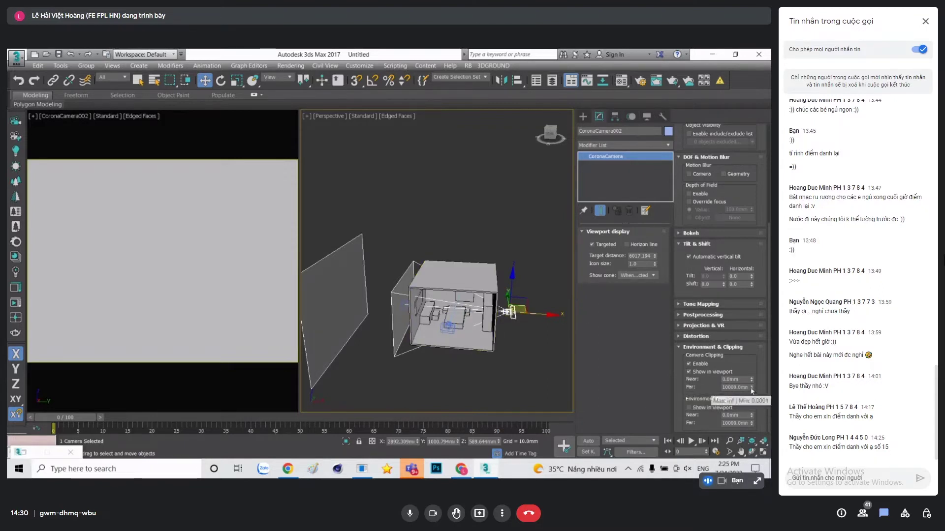
drag(751, 387, 750, 396)
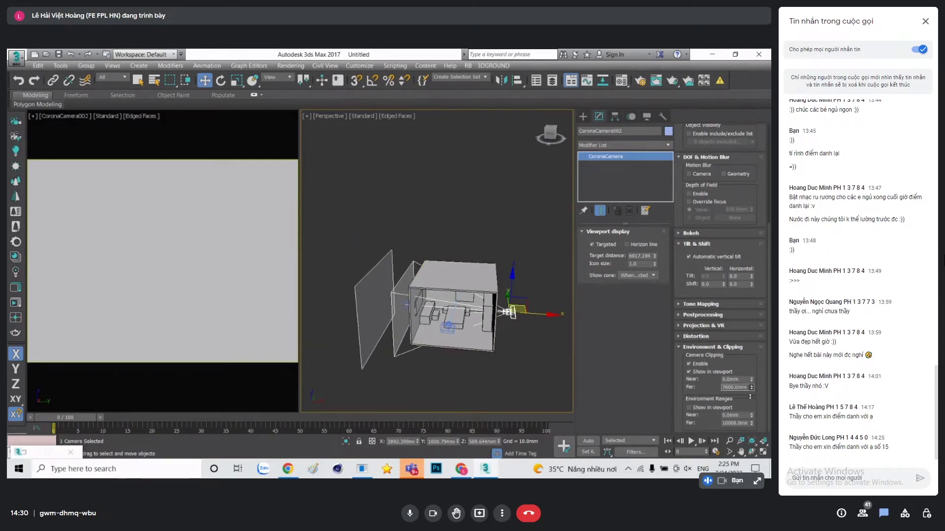
alt+middle_drag(443, 315, 430, 333)
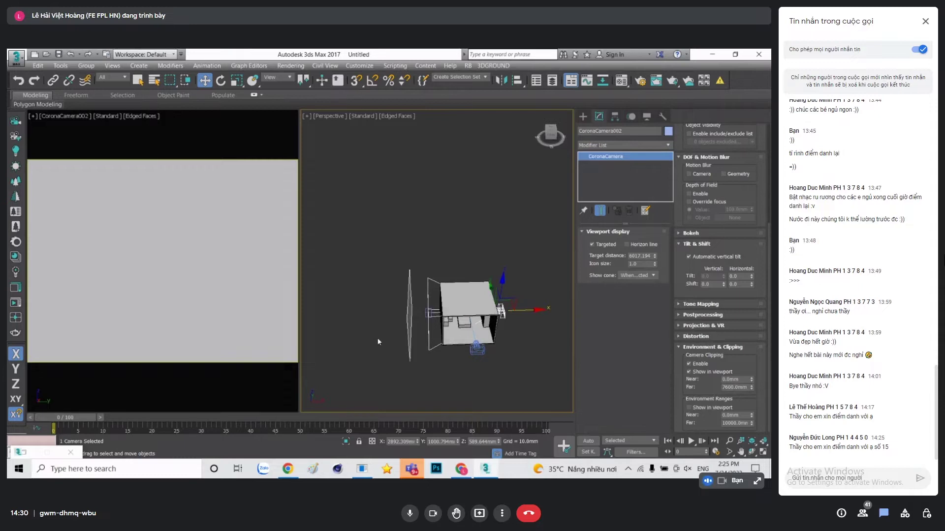
alt+middle_drag(381, 354, 391, 349)
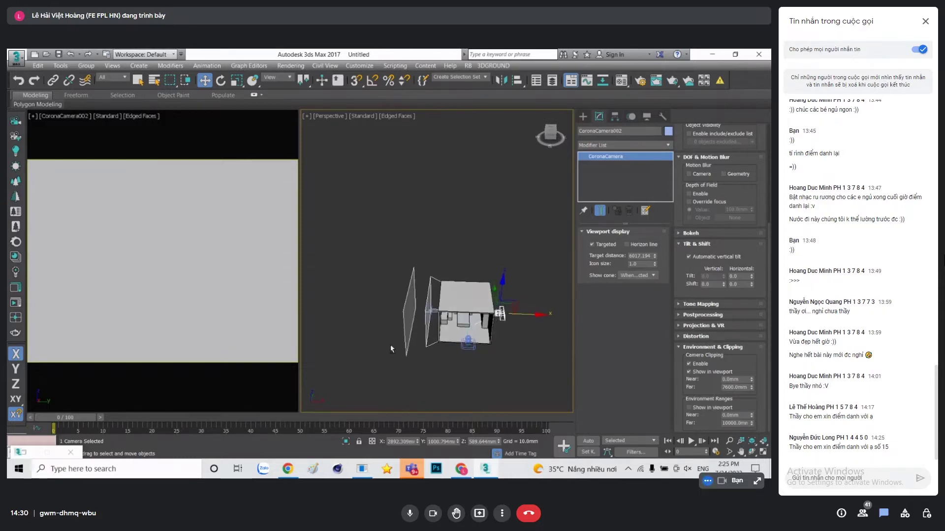
mouse_move(752, 389)
mouse_down()
mouse_move(758, 347)
mouse_move(749, 392)
mouse_move(632, 364)
mouse_up()
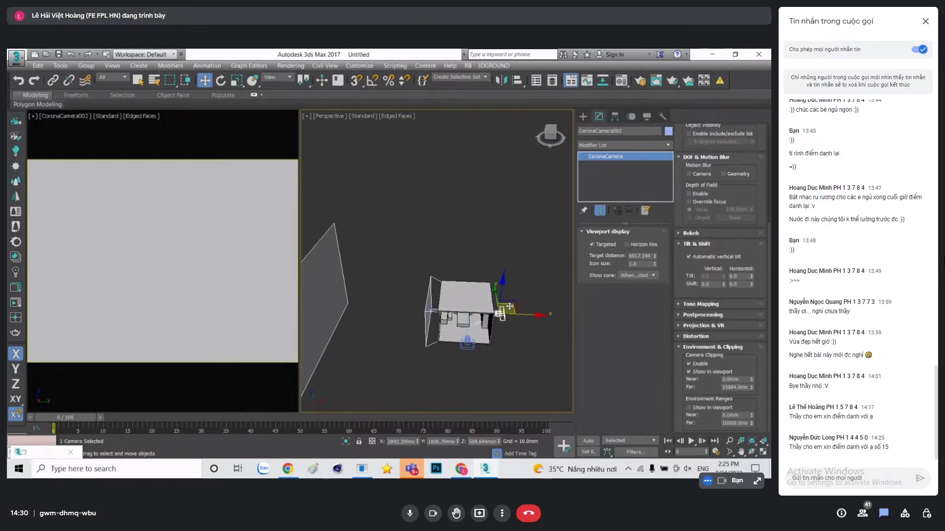
Test higher near clipping values, entering 1000 mm as the near clip
scroll(480, 325, up, 2)
scroll(476, 323, up, 3)
scroll(470, 310, up, 2)
alt+middle_drag(471, 308, 440, 281)
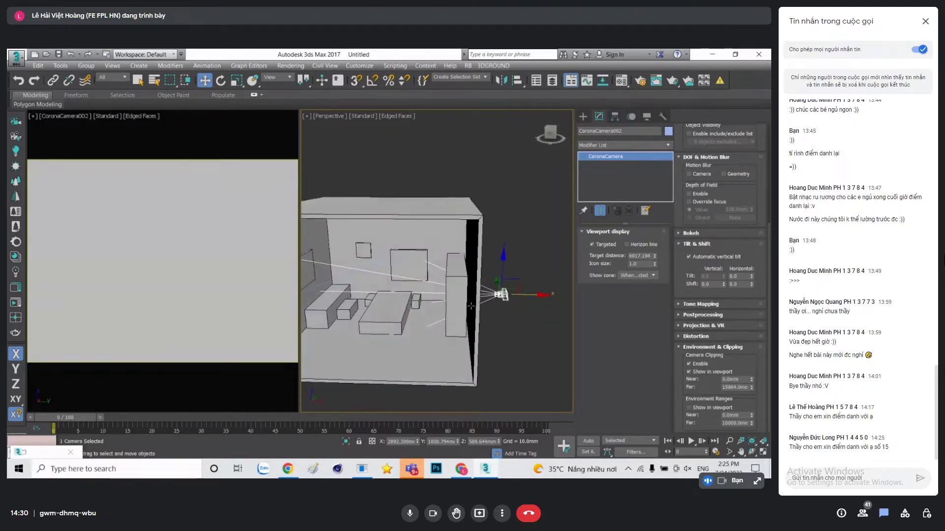
alt+middle_drag(442, 320, 472, 325)
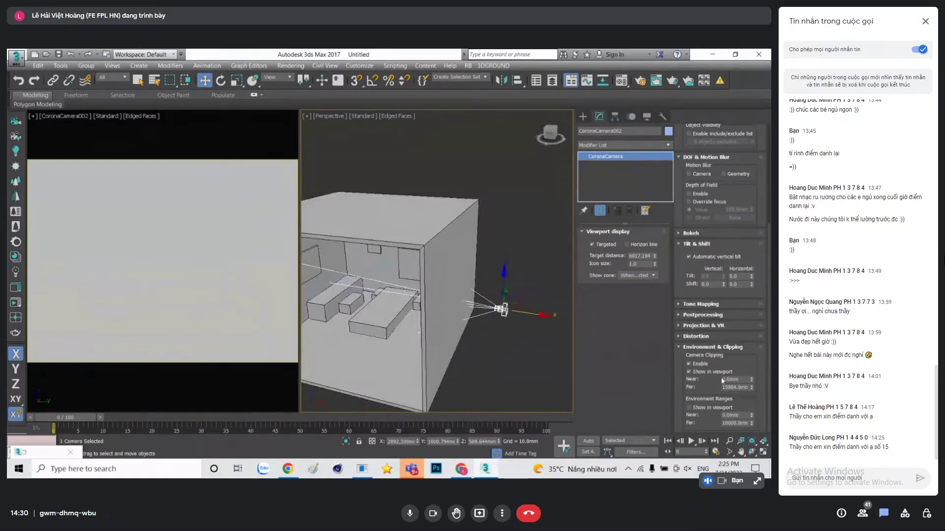
drag(752, 379, 754, 289)
drag(764, 188, 742, 330)
double_click(737, 380)
key(Return)
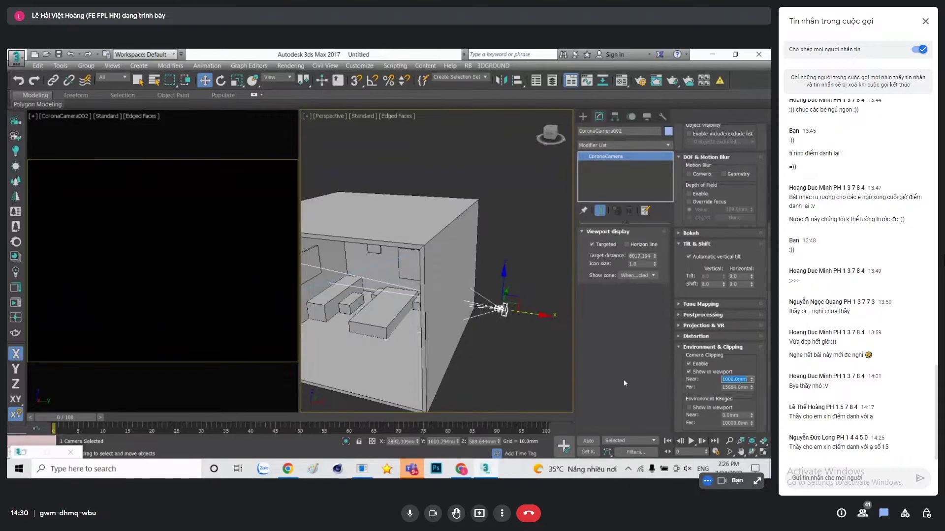
Raise near clipping to about 1510 mm until the room appears, then reset it to 0
alt+middle_drag(474, 356, 462, 310)
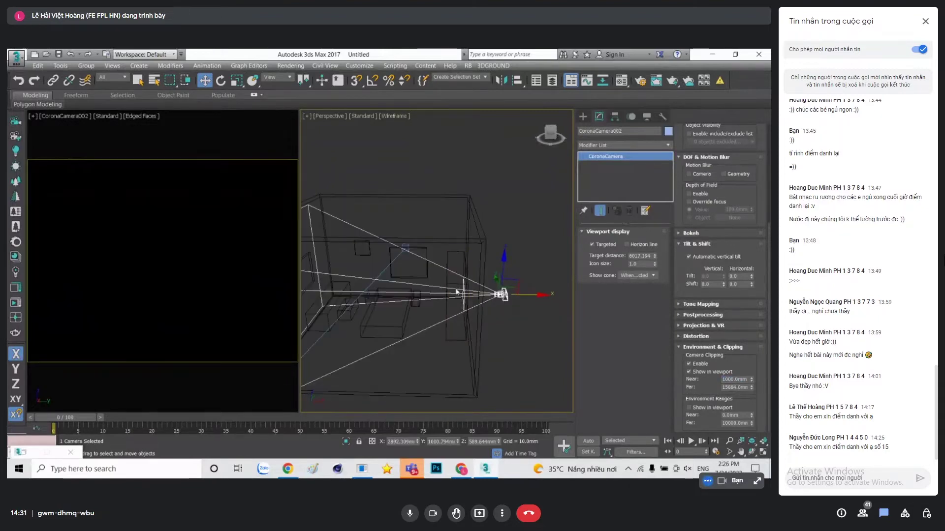
drag(751, 380, 755, 361)
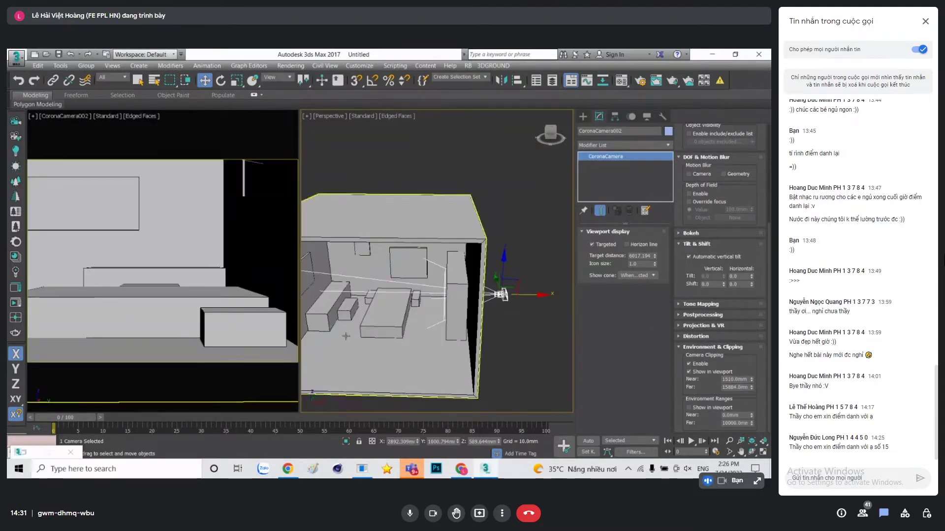
middle_drag(179, 327, 185, 329)
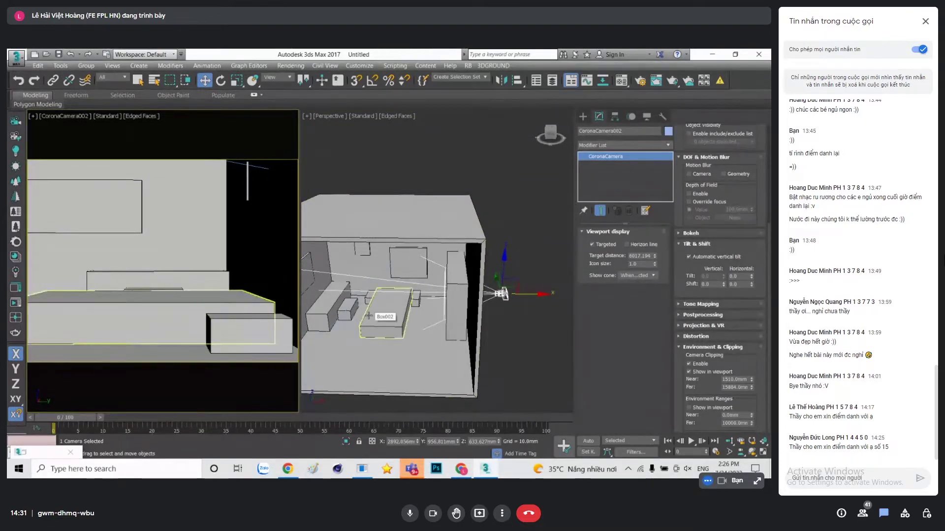
scroll(736, 223, up, 3)
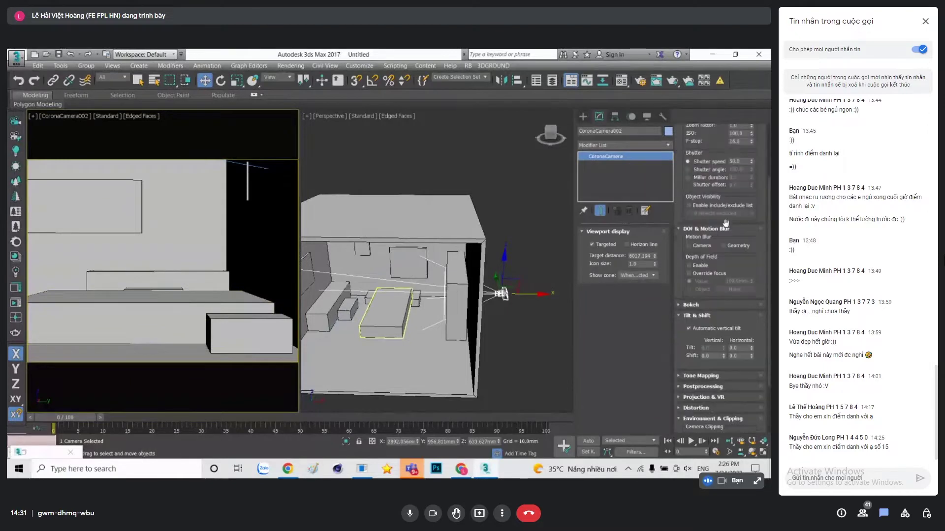
scroll(723, 197, up, 2)
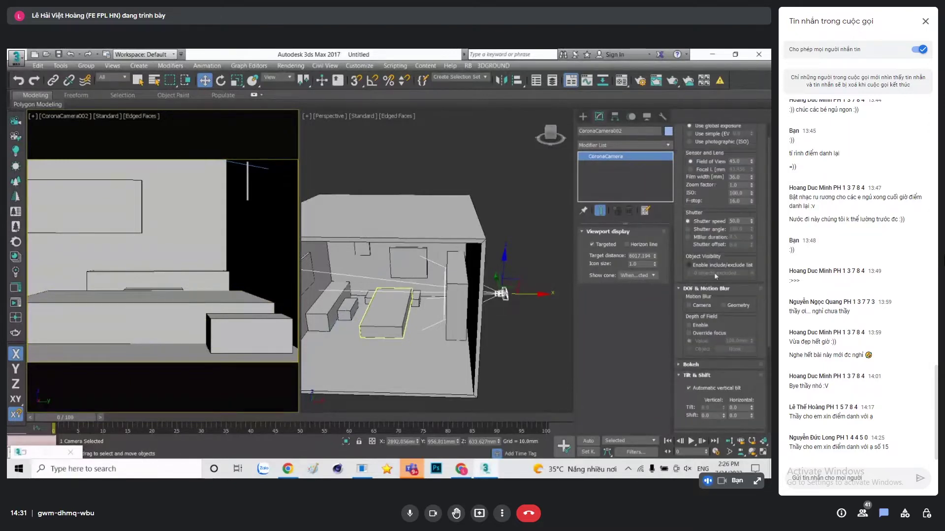
scroll(716, 276, down, 3)
scroll(735, 363, down, 2)
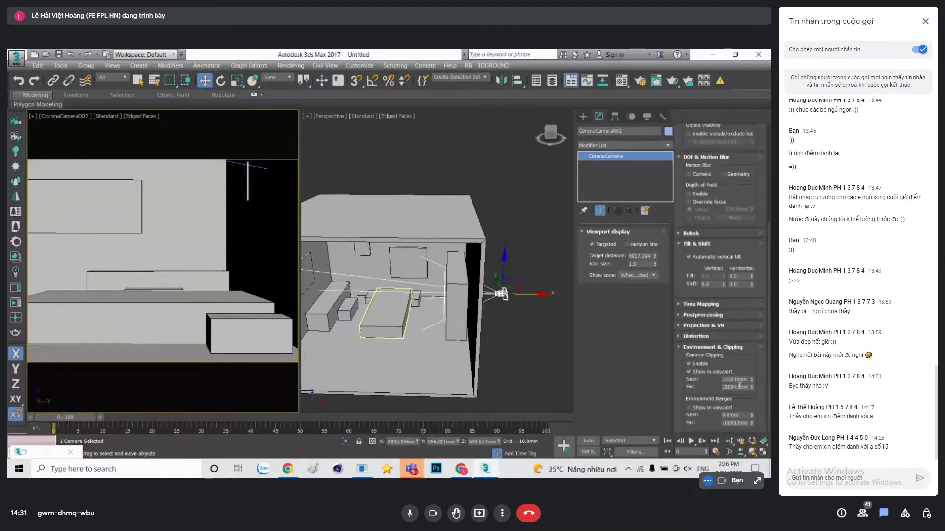
right_click(751, 380)
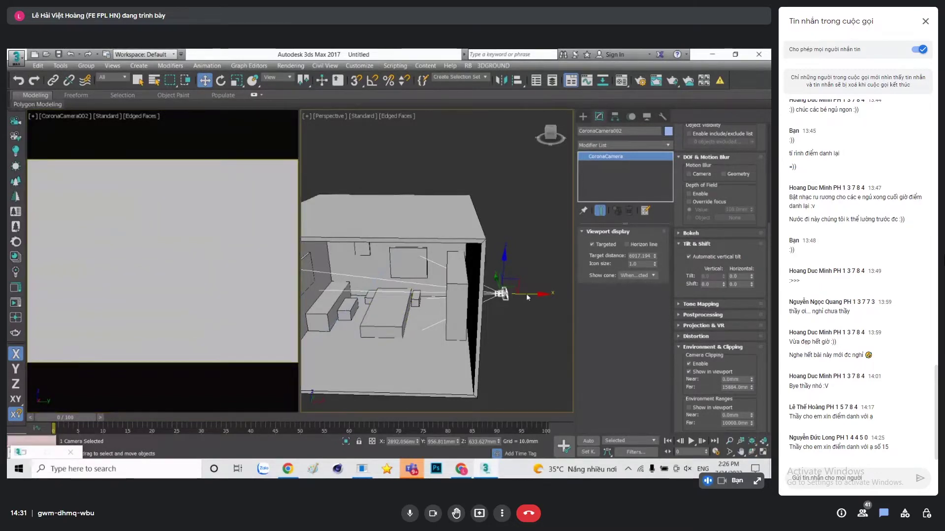
Move the camera forward into the room and lower the zoom factor to widen the view
drag(527, 294, 465, 295)
scroll(717, 239, up, 2)
scroll(718, 236, up, 3)
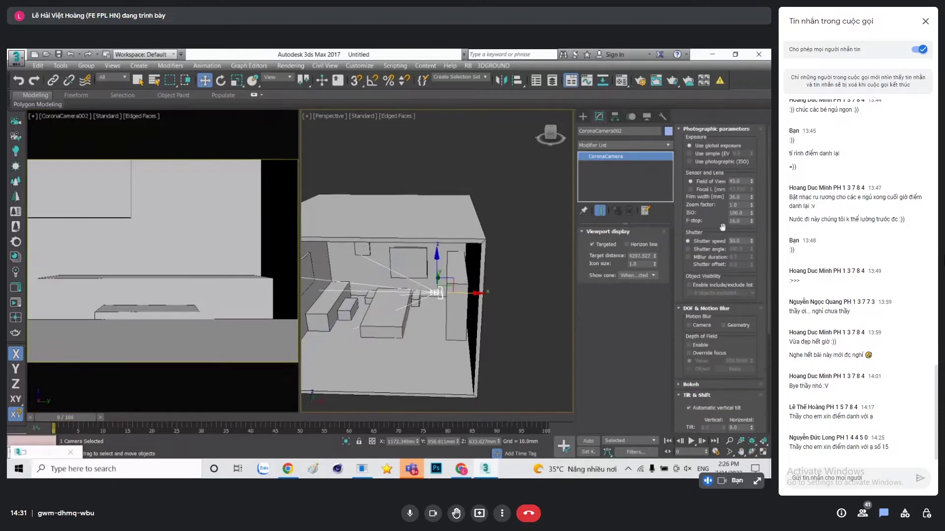
drag(751, 207, 752, 227)
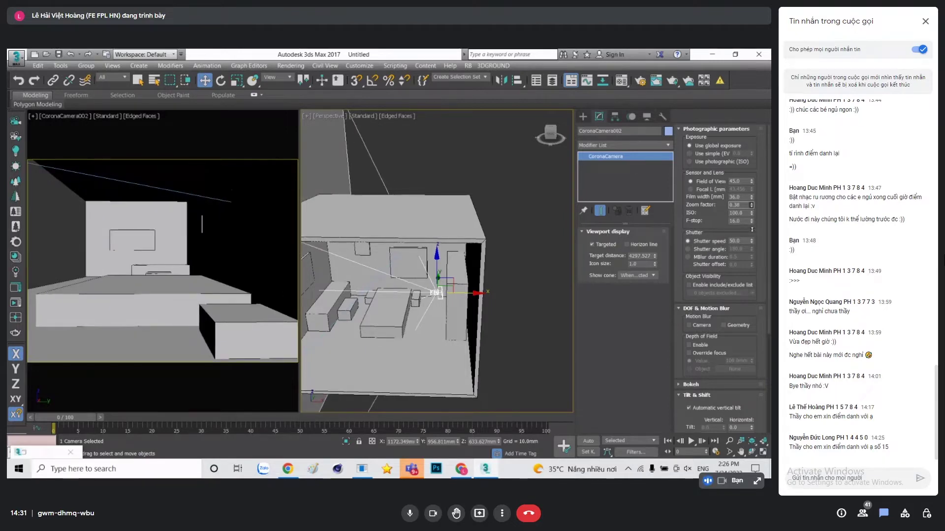
drag(751, 229, 749, 226)
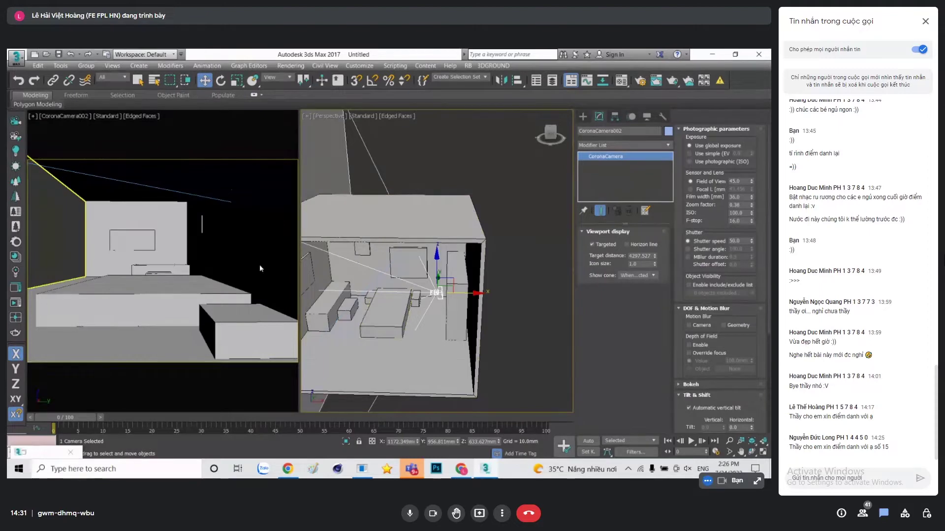
Set near clipping to 1000 mm, raise it to about 1500 mm, and lower zoom to 0.95
drag(462, 298, 531, 295)
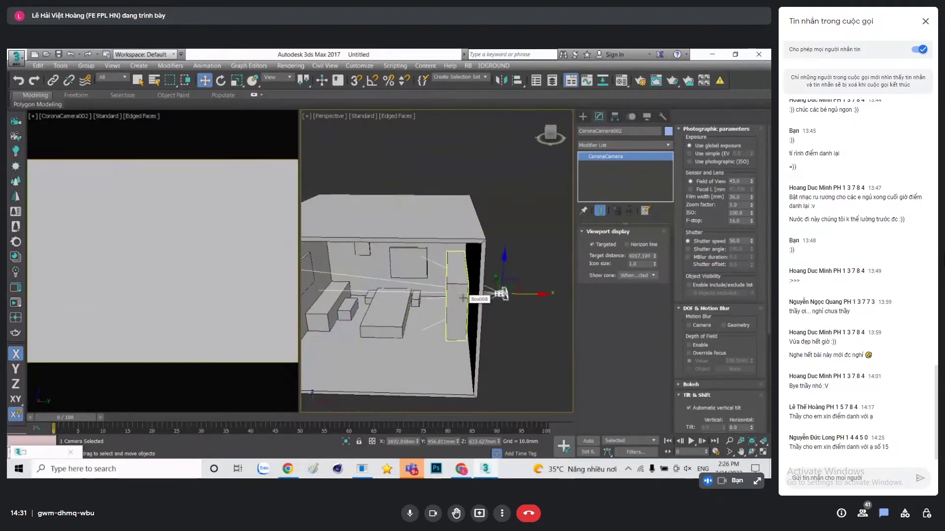
mouse_move(704, 435)
mouse_down()
mouse_move(705, 388)
mouse_move(714, 381)
mouse_up()
scroll(709, 394, down, 3)
text(1000)
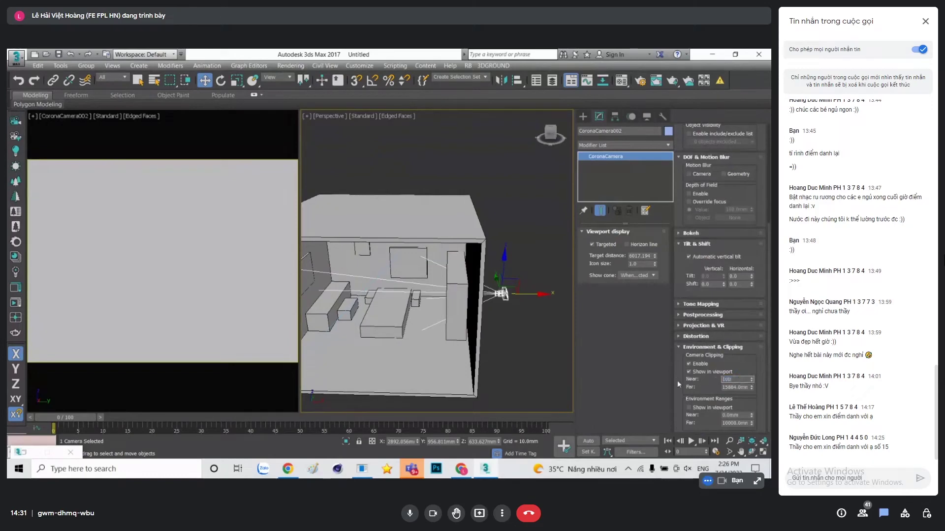
key(Return)
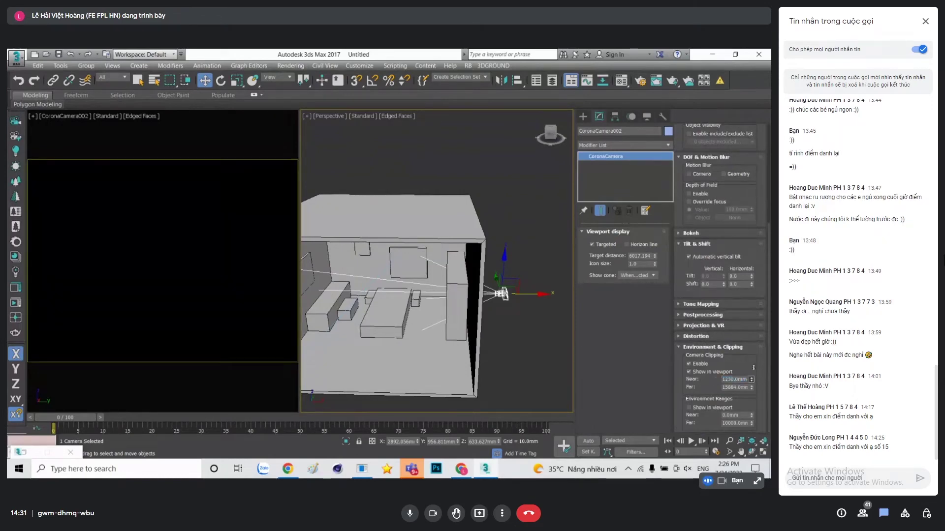
drag(752, 382, 752, 357)
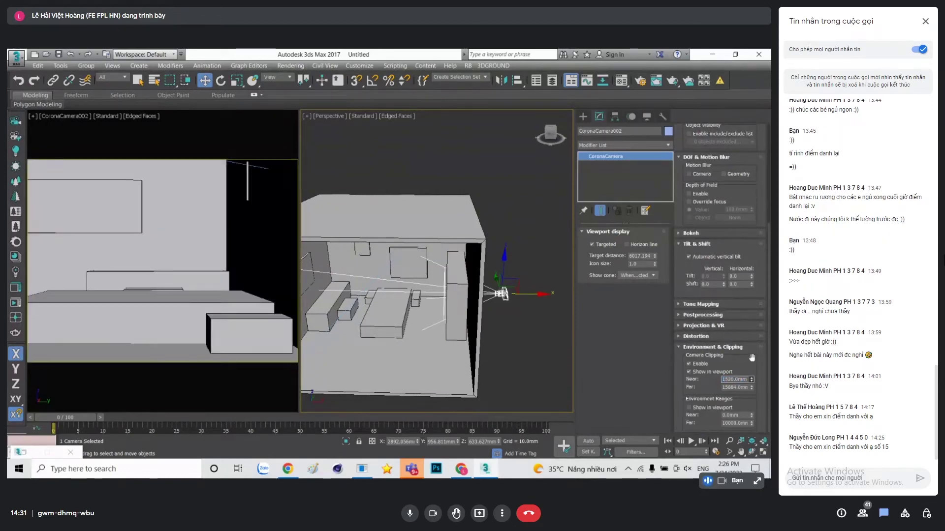
scroll(727, 205, up, 4)
scroll(728, 204, up, 2)
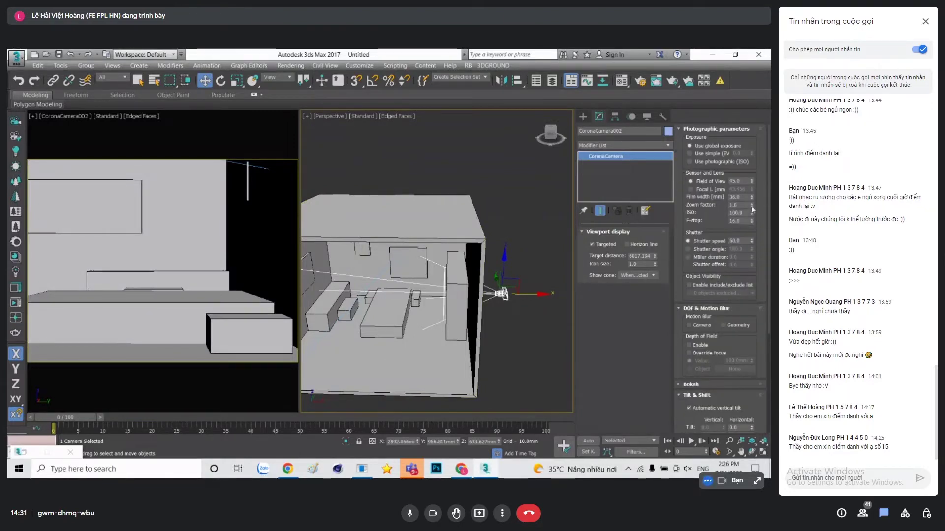
drag(753, 212, 750, 215)
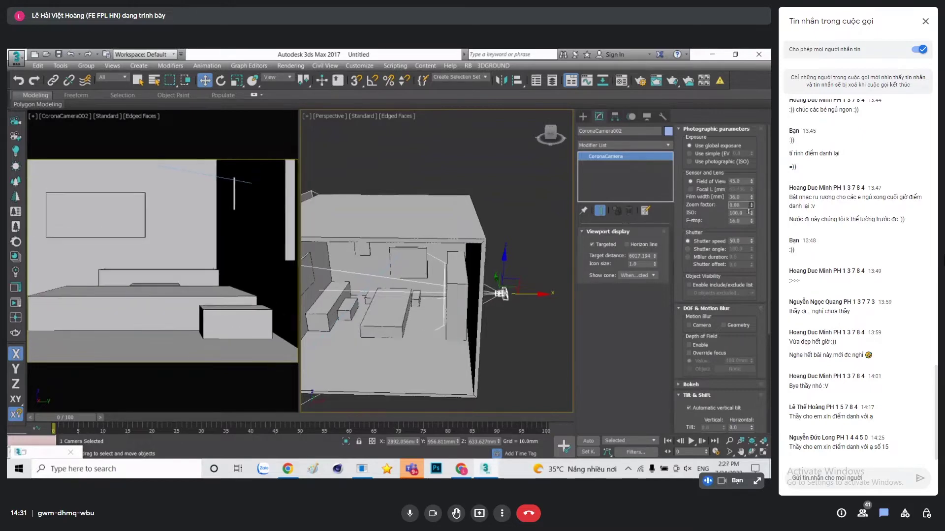
middle_drag(106, 279, 114, 282)
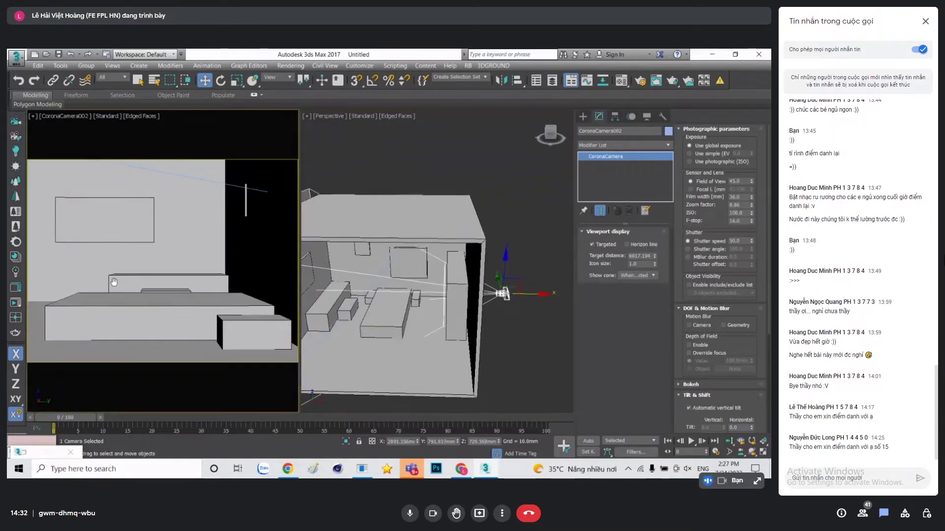
Select the headboard box, then switch to the browser's class attendance page
click(114, 282)
scroll(687, 254, down, 3)
scroll(687, 315, down, 2)
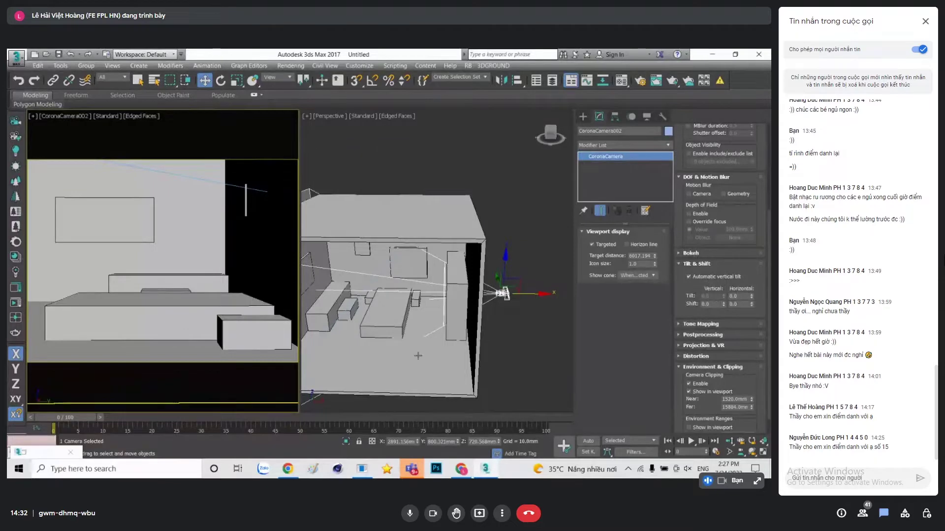
scroll(418, 313, up, 2)
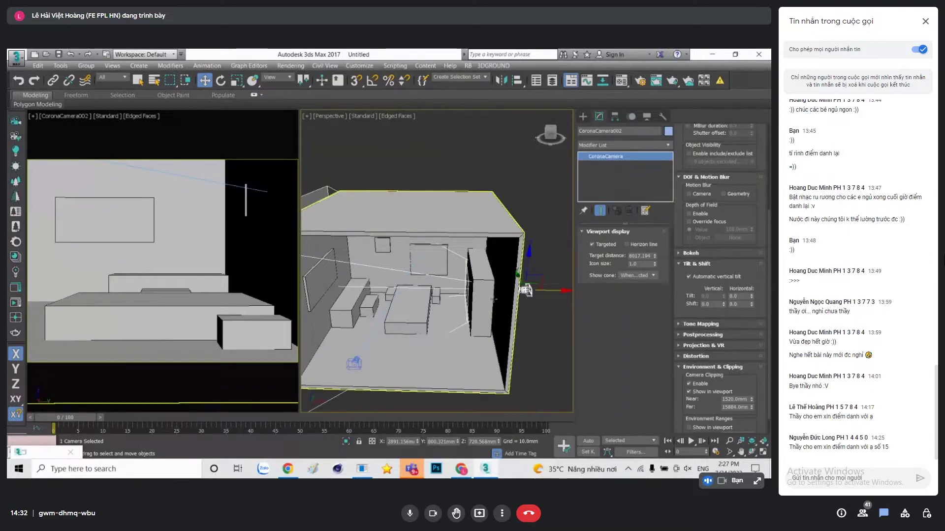
click(460, 470)
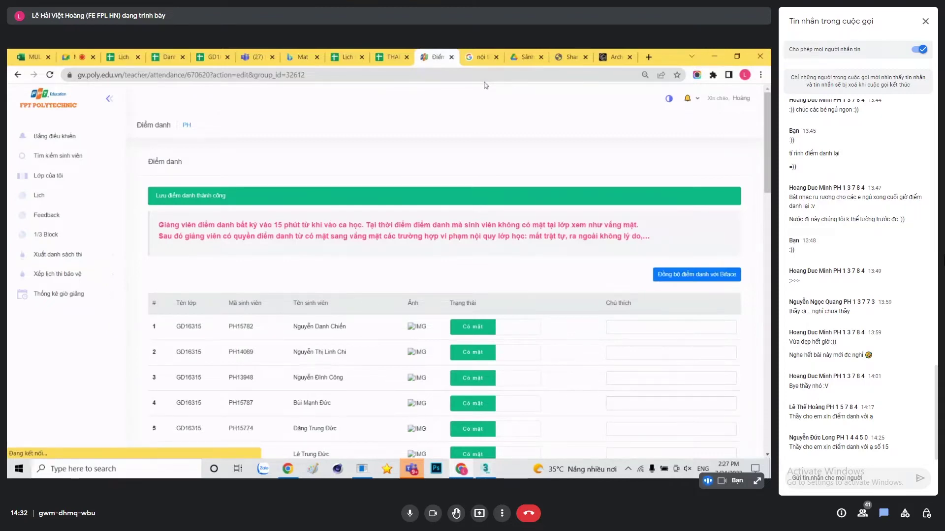
Show Google Images results for 'nội thất phòng ngủ' and scroll to the bedroom photo grid
click(487, 55)
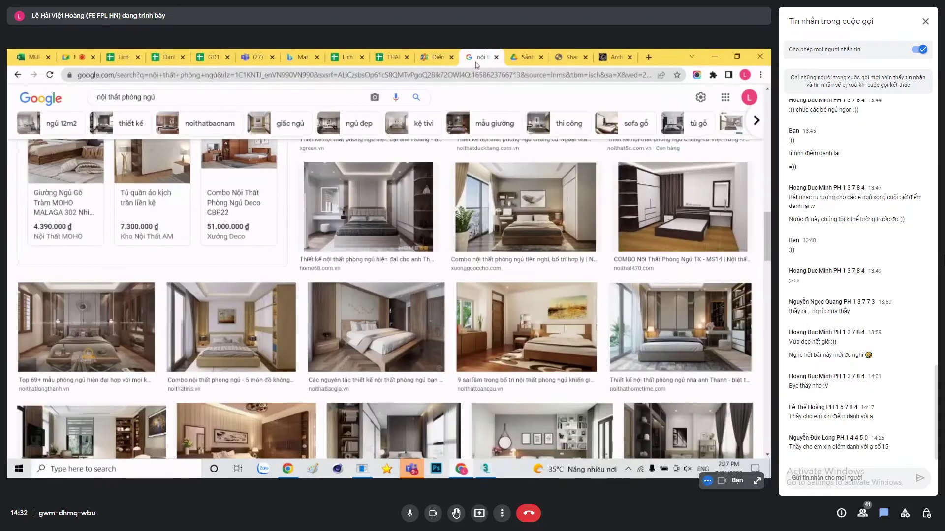
scroll(443, 174, up, 3)
scroll(437, 206, up, 3)
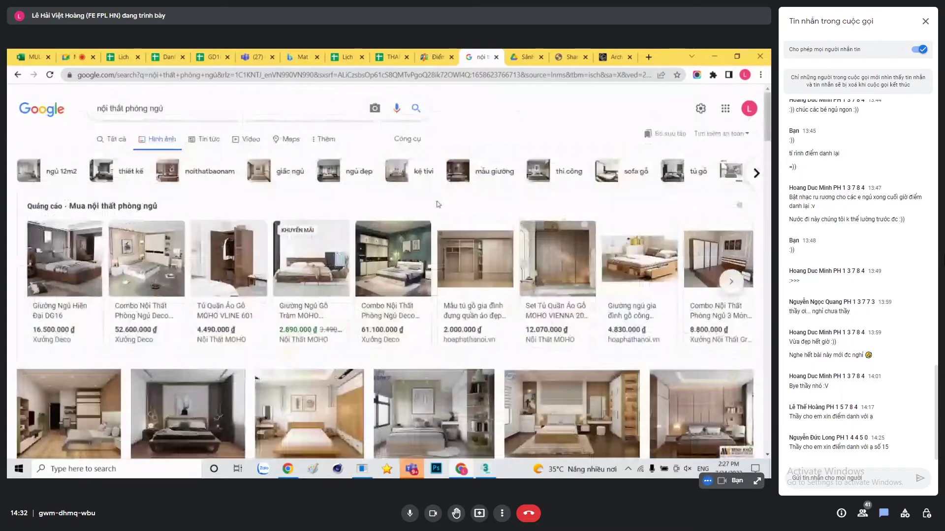
click(177, 109)
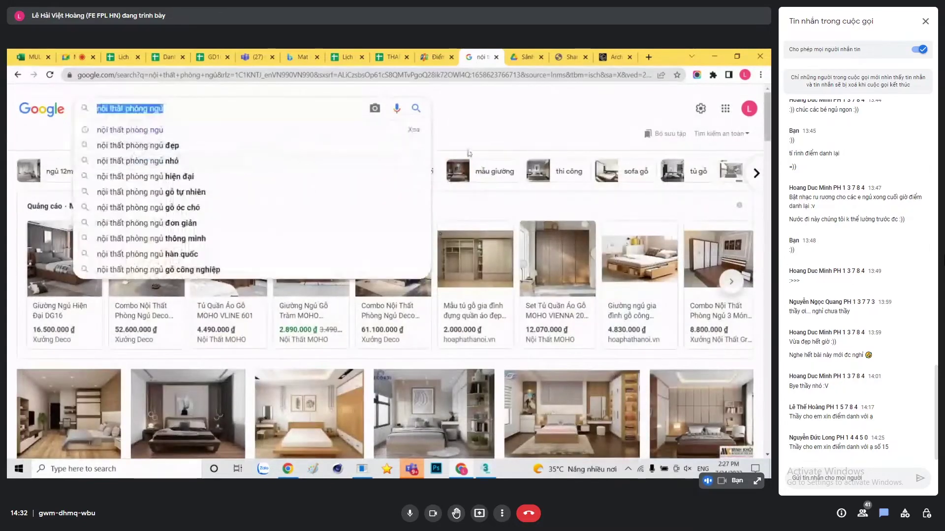
click(497, 127)
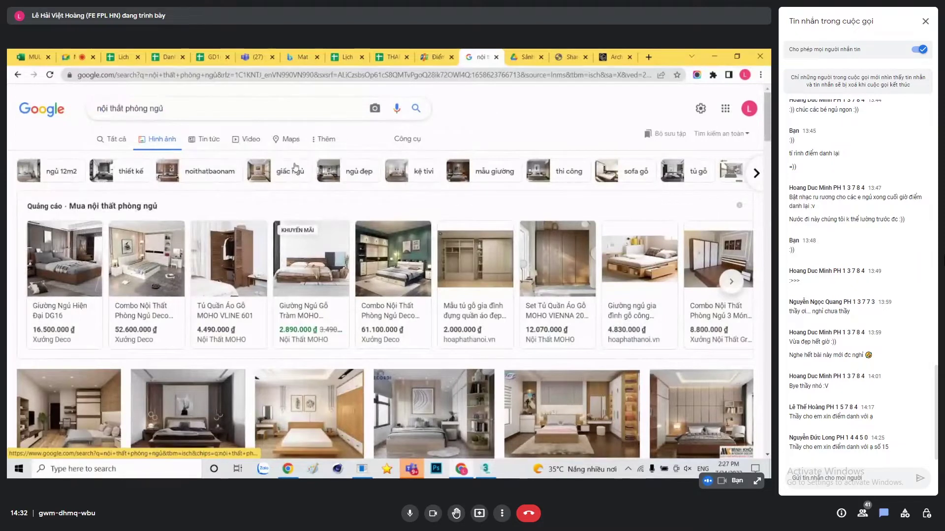
scroll(317, 187, down, 2)
scroll(318, 187, down, 1)
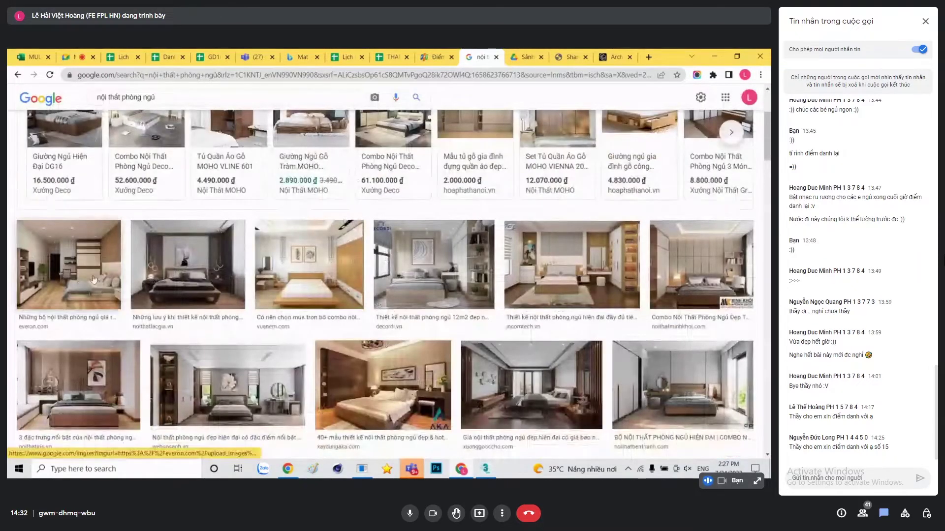
Preview the first bedroom image and the dark wood bedroom from noithatlacgia.vn, closing each
click(76, 279)
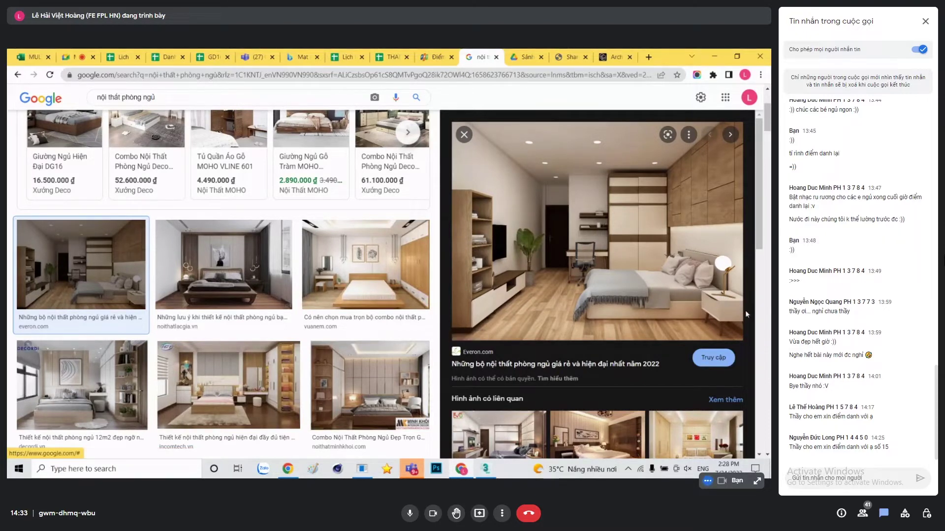
mouse_move(597, 230)
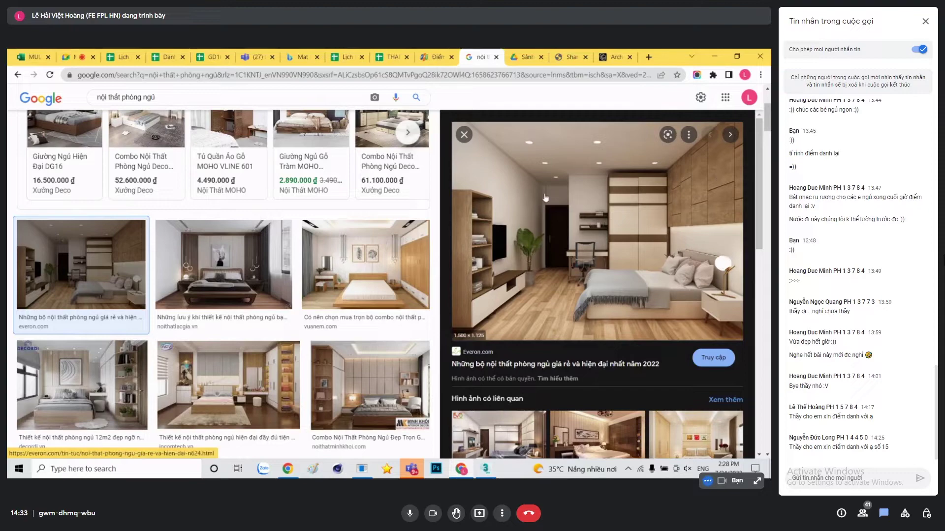
click(464, 134)
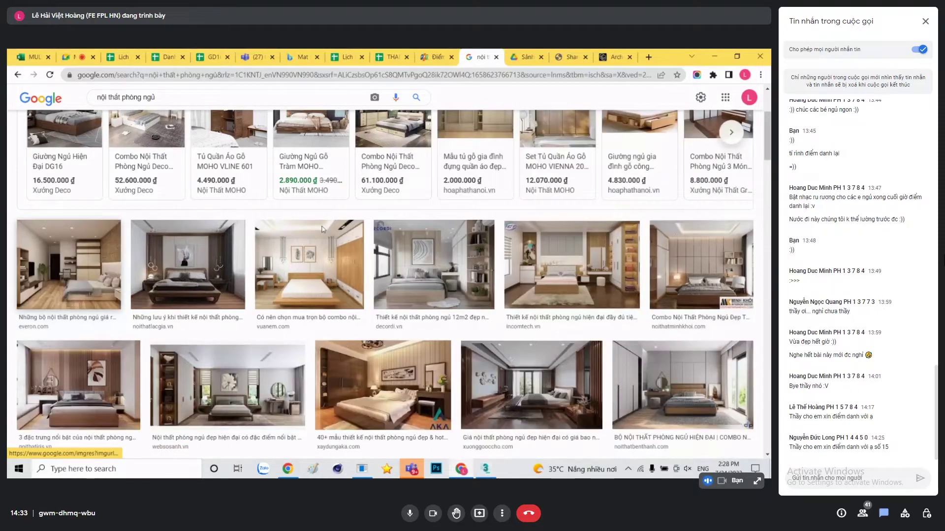
click(187, 264)
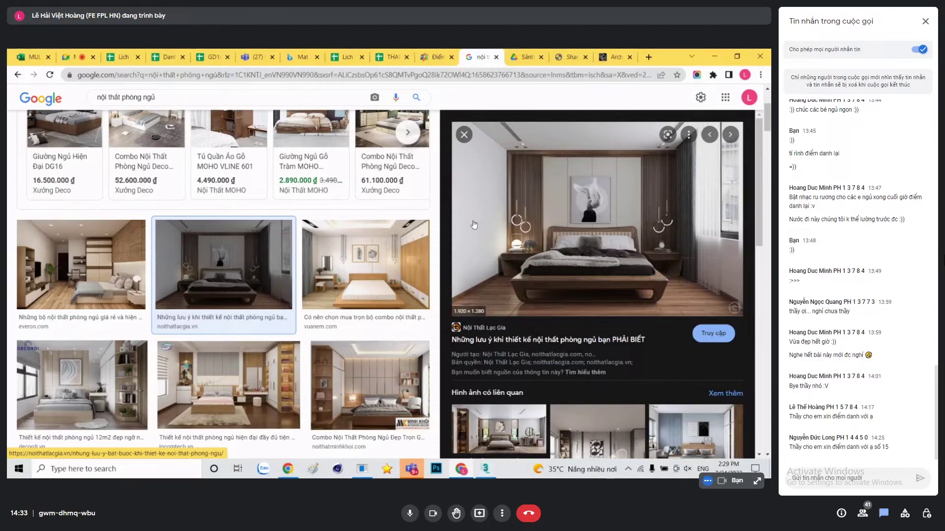
click(463, 140)
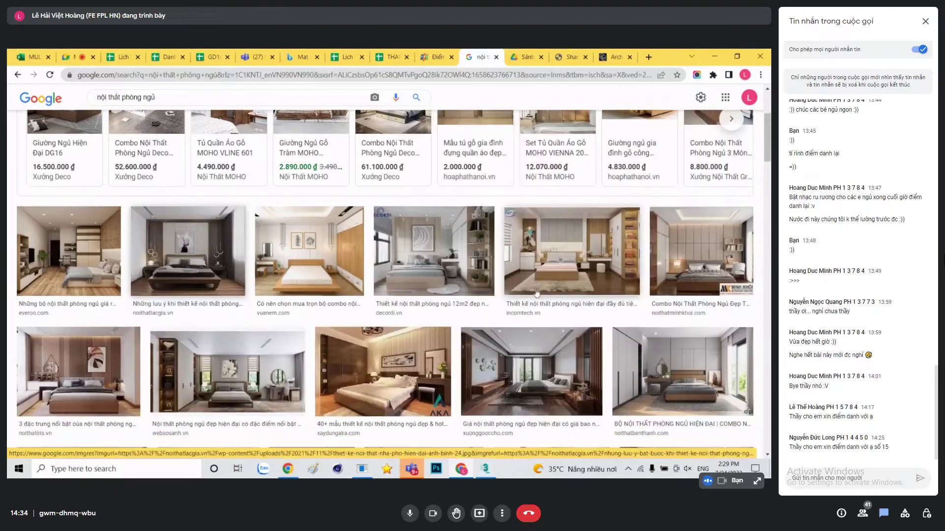
scroll(552, 255, down, 1)
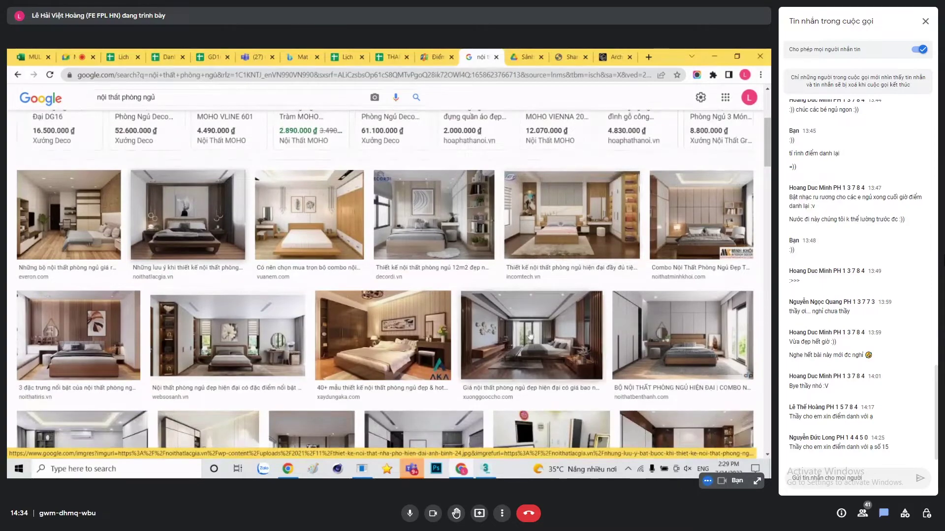
scroll(529, 334, up, 2)
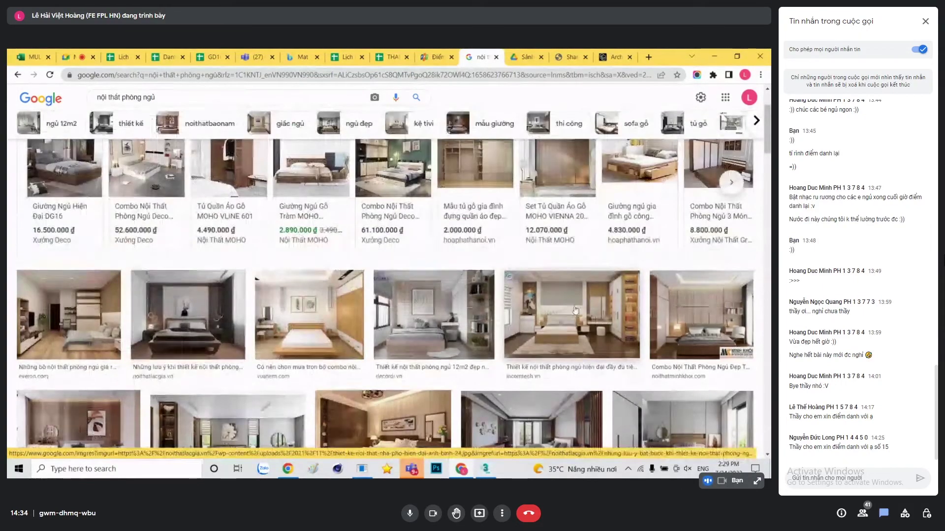
Preview the incomtech bedroom image and a related IDP HOME bedroom, then close it
click(595, 324)
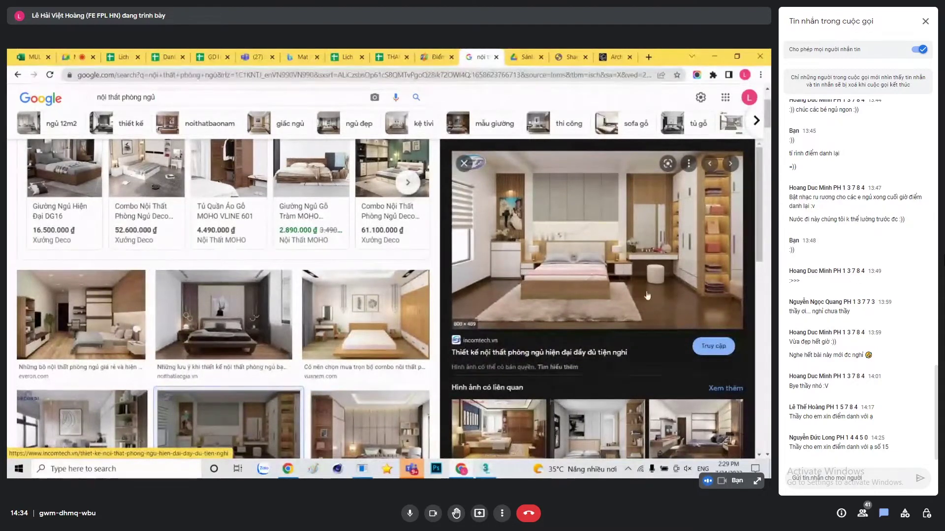
scroll(572, 294, down, 2)
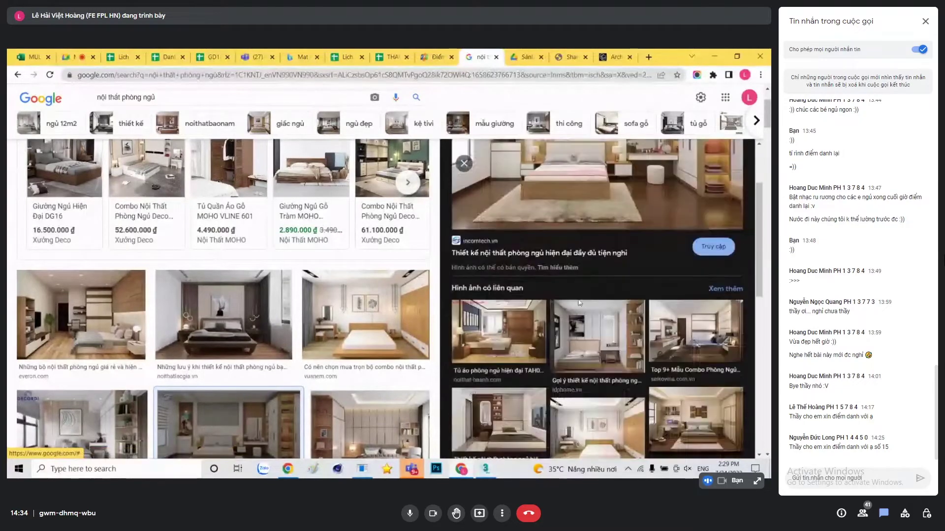
click(609, 338)
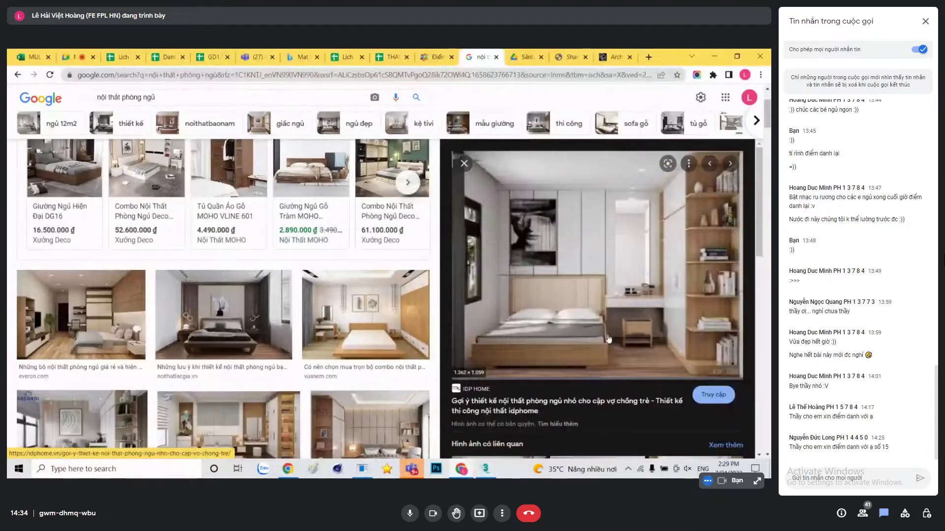
click(464, 165)
scroll(104, 297, down, 3)
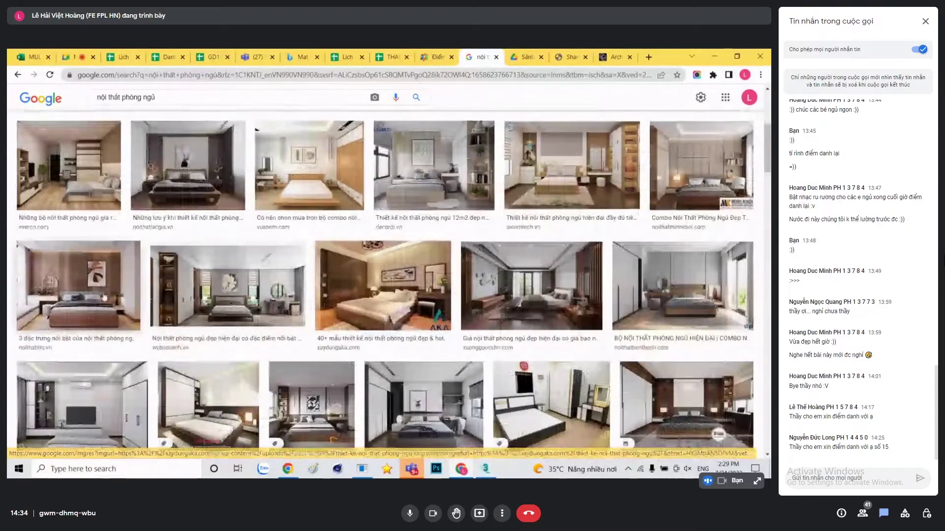
Preview the '3 đặc trưng nổi bật' image, then enlarge the AKA '40+ mẫu thiết kế' bedroom
click(62, 296)
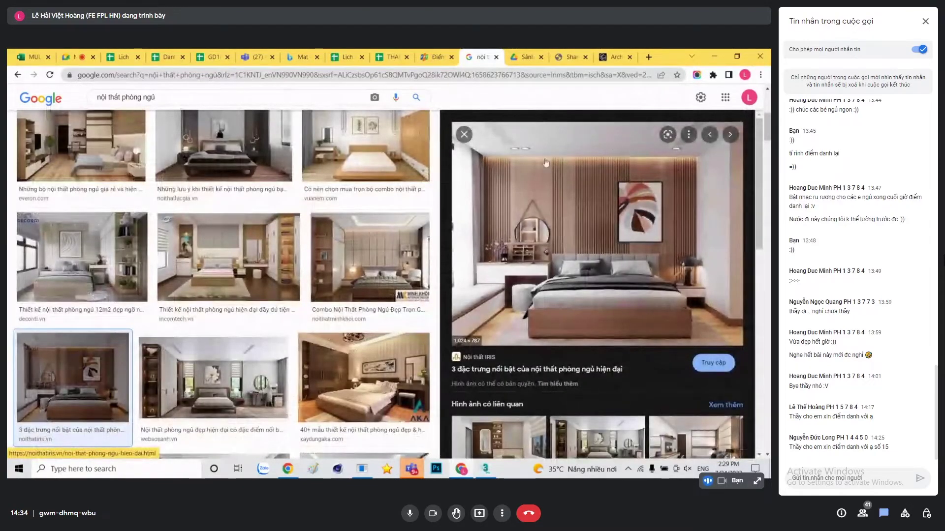
click(464, 135)
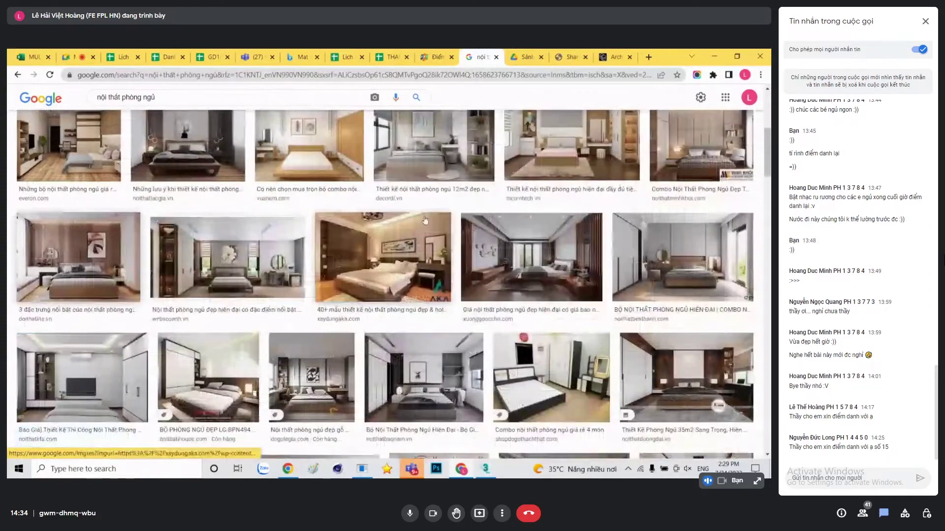
scroll(427, 236, up, 2)
scroll(430, 260, down, 2)
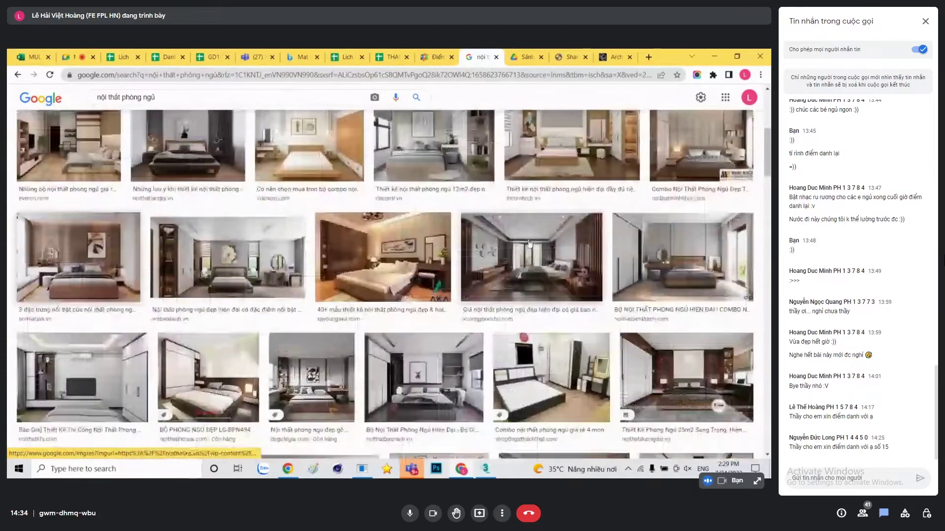
click(432, 271)
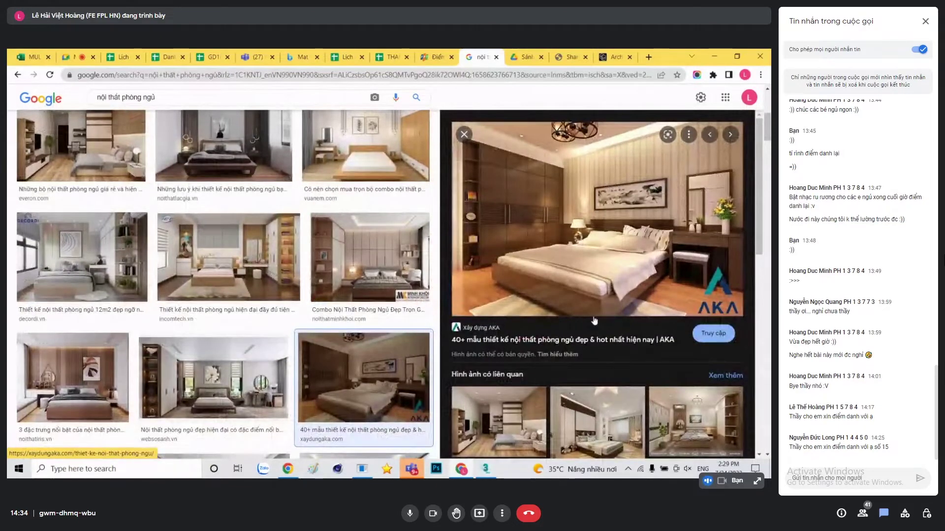
mouse_move(596, 218)
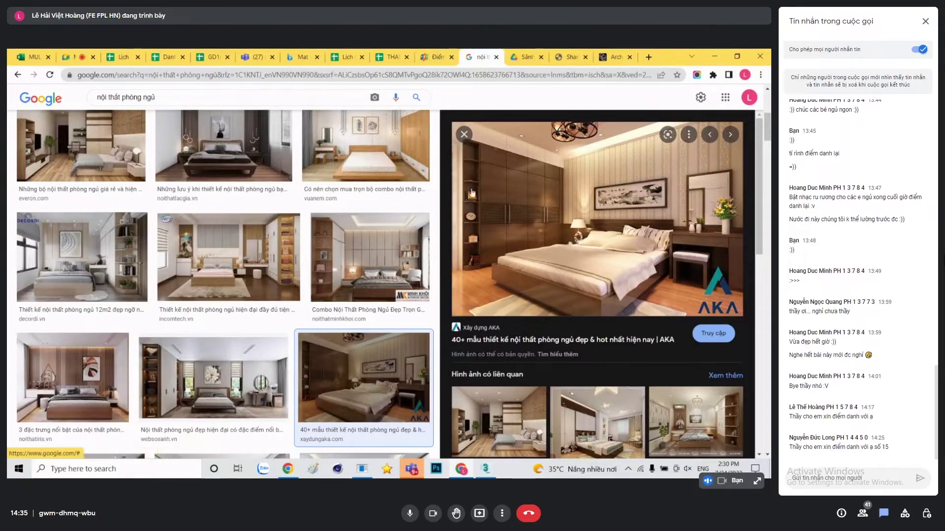
Raise the render output height to about 840 × 689, minimize Render Setup, and shift the camera view
key(alt+Tab)
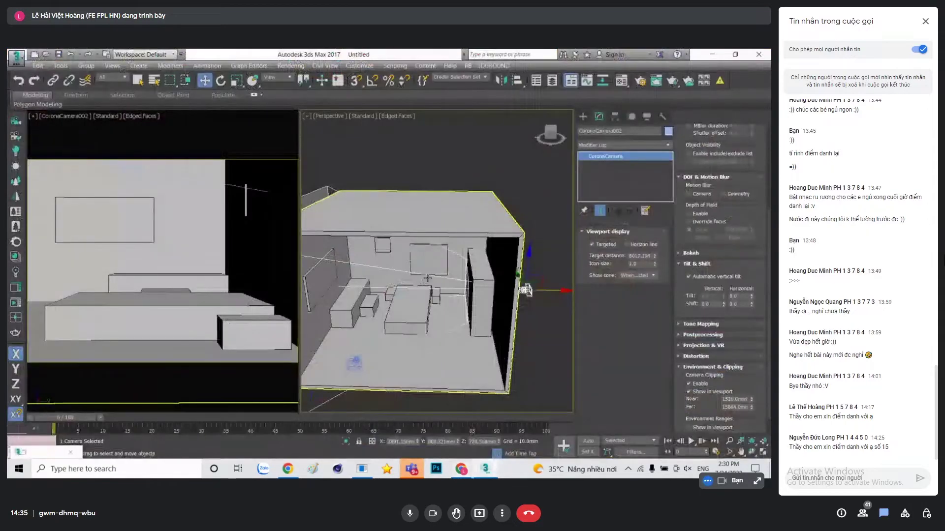
key(F10)
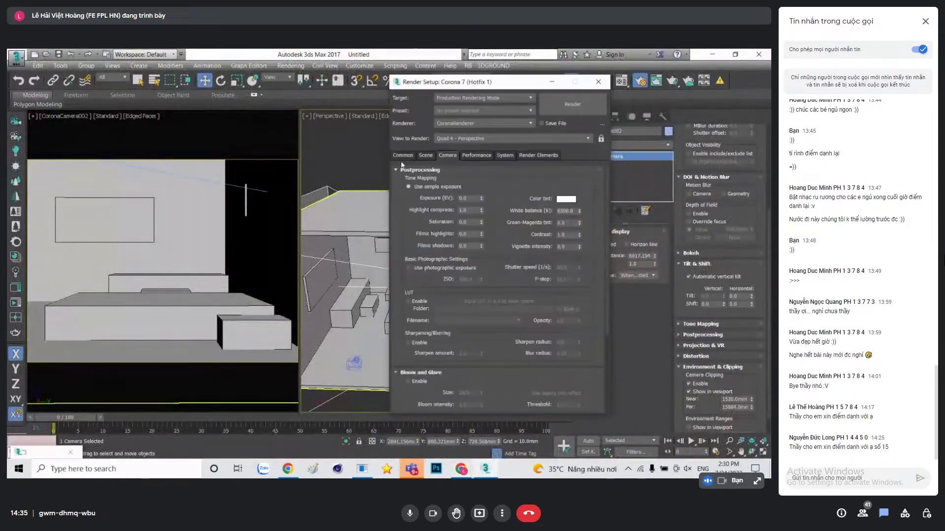
click(404, 157)
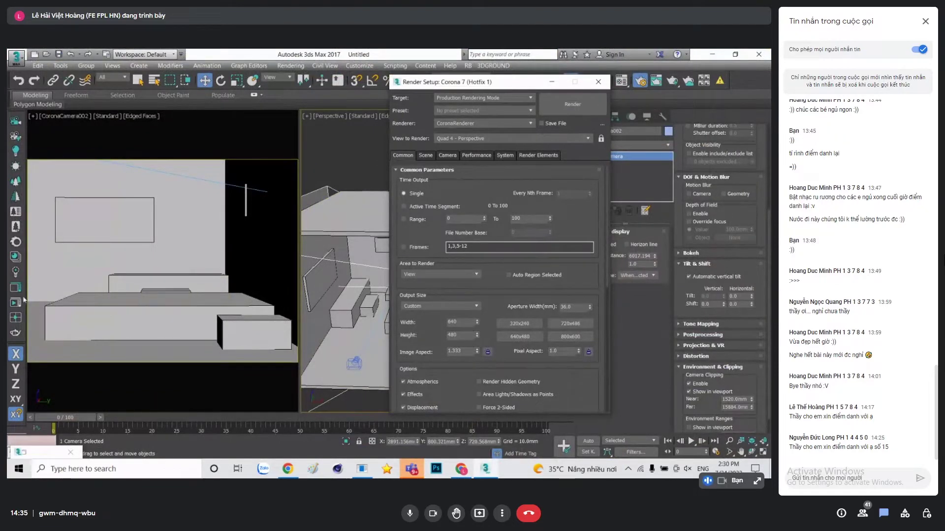
click(477, 332)
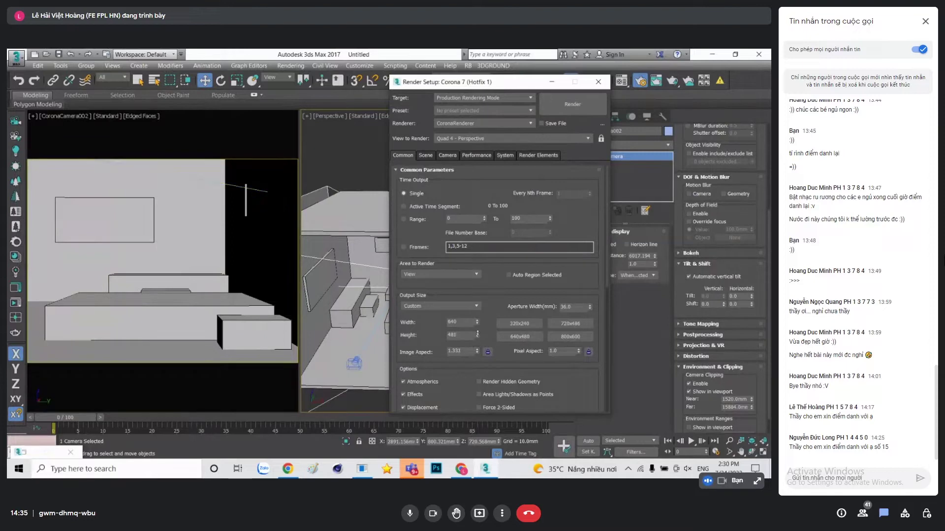
drag(477, 334, 494, 246)
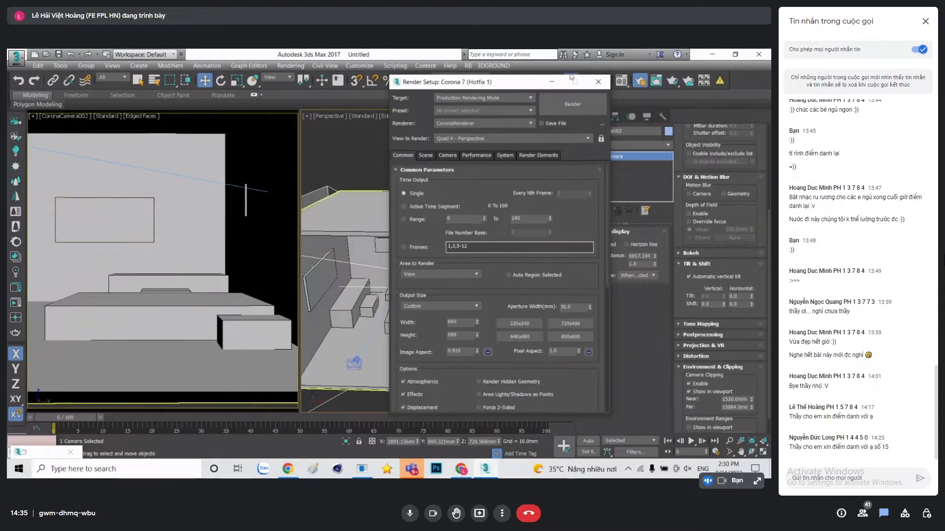
click(551, 82)
mouse_move(193, 352)
middle_down()
mouse_move(210, 272)
mouse_move(218, 314)
mouse_move(215, 227)
mouse_move(217, 244)
middle_up()
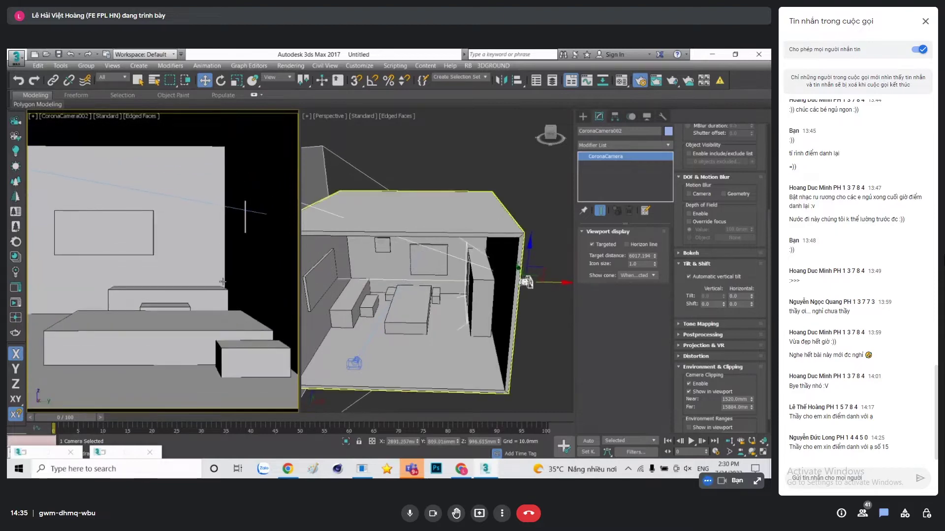
Pan the CoronaCamera002 view up slightly and reopen Render Setup with F10
middle_drag(215, 371, 220, 357)
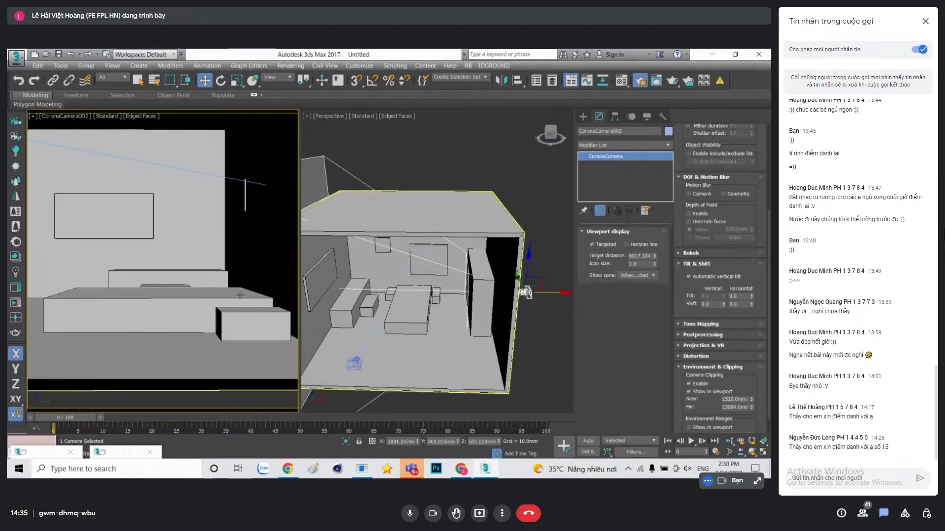
key(F10)
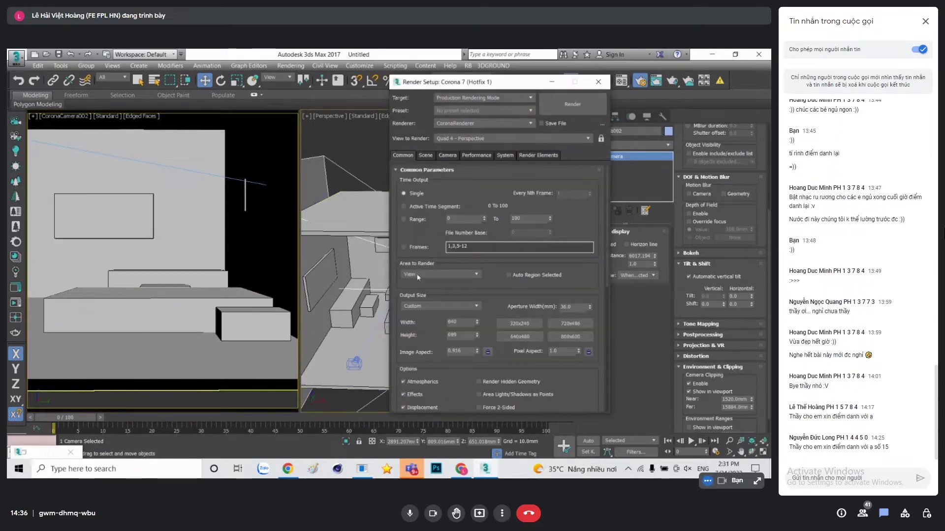
Make CoronaCamera002 the rendered view and try a Crop render area, resizing the crop region
click(418, 276)
click(413, 302)
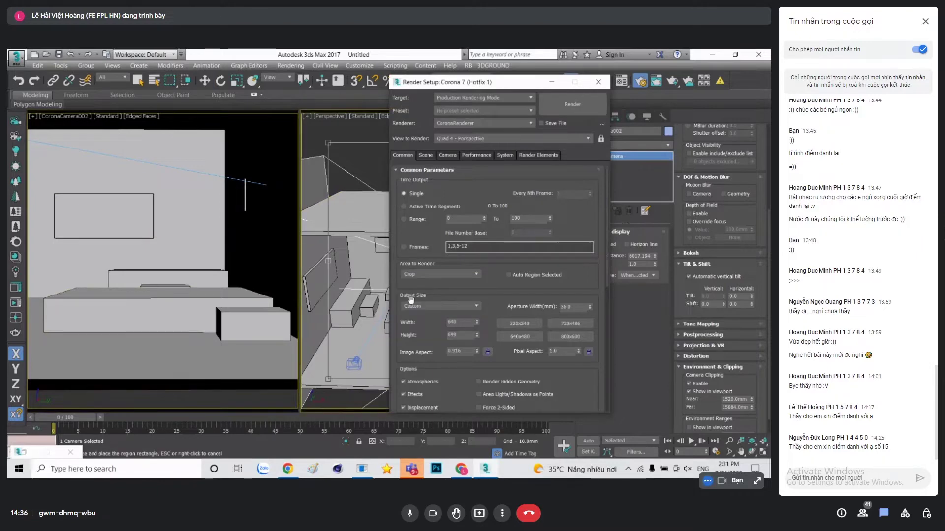
click(263, 161)
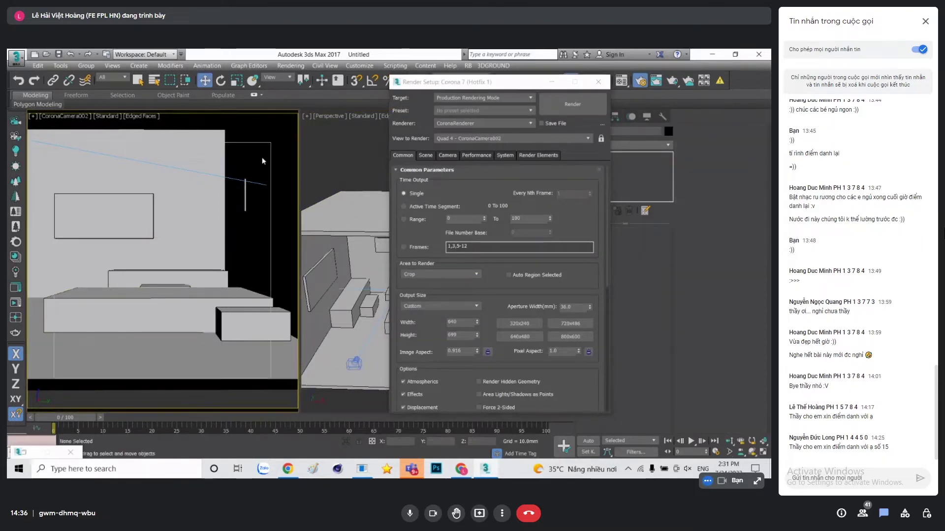
click(420, 275)
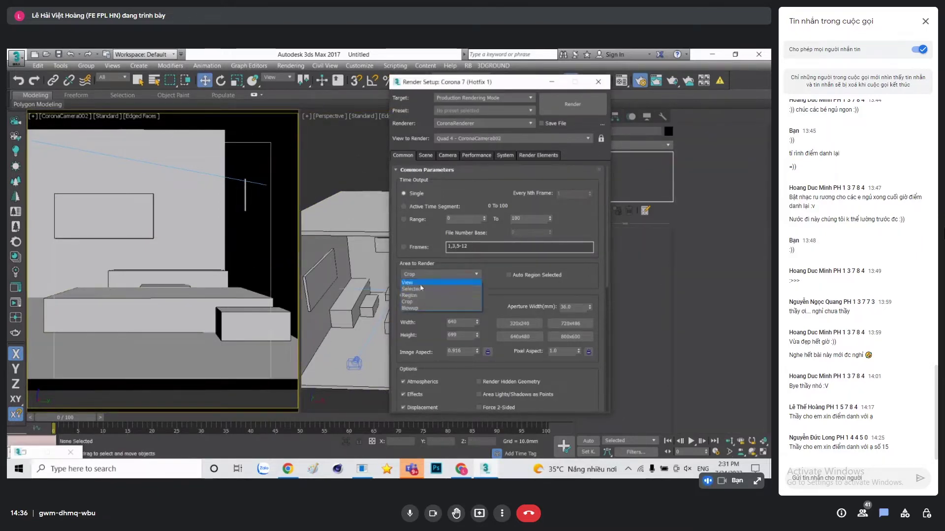
click(410, 305)
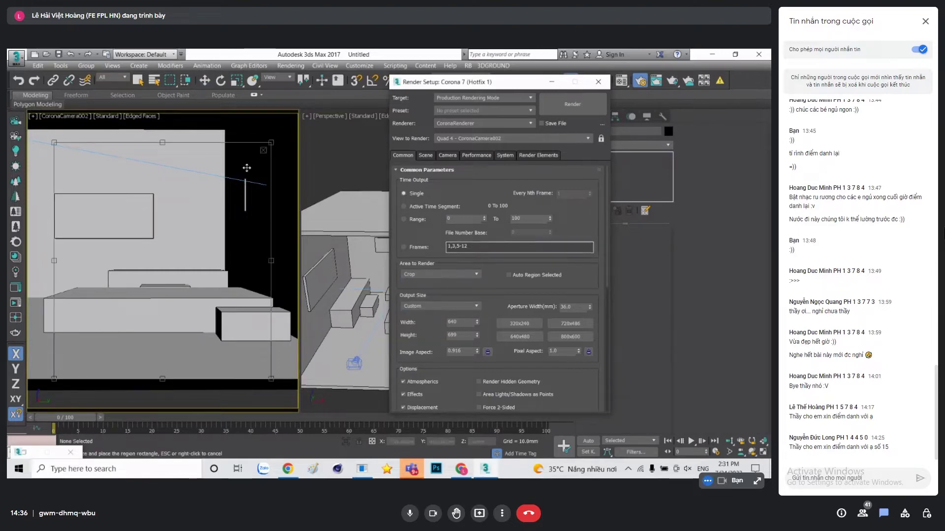
drag(272, 142, 297, 114)
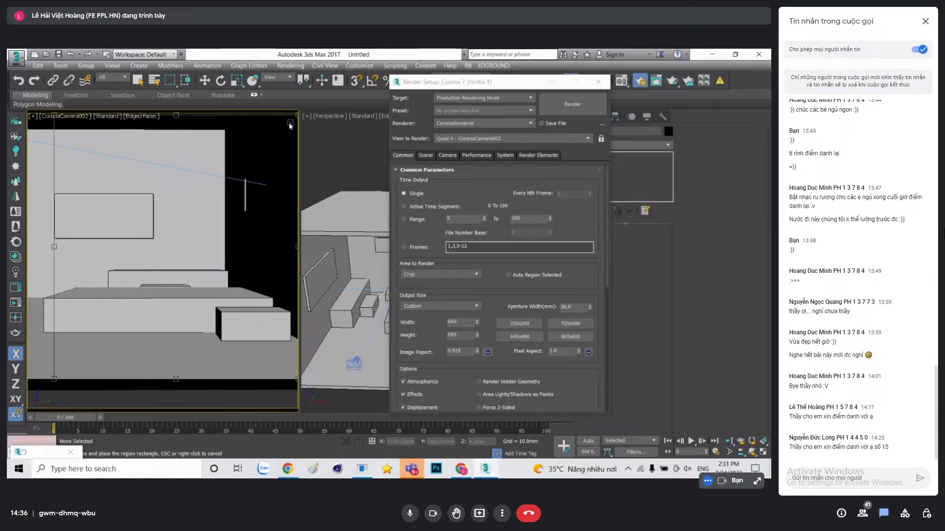
mouse_move(263, 126)
mouse_down()
mouse_move(224, 122)
mouse_move(297, 112)
mouse_up()
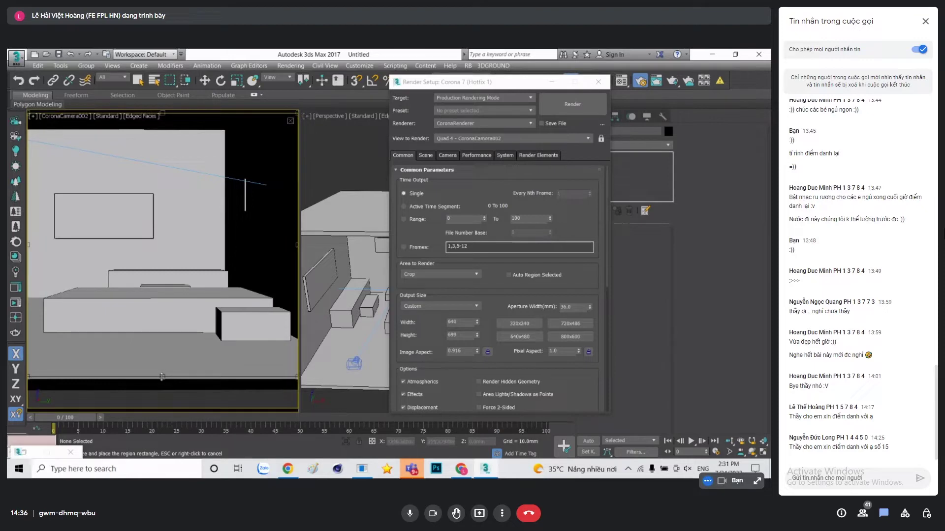
drag(162, 377, 162, 378)
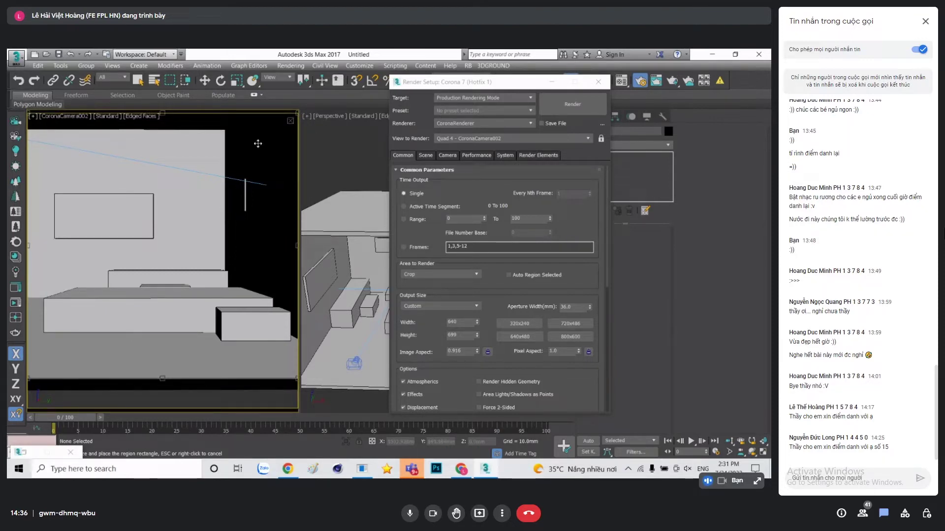
click(290, 122)
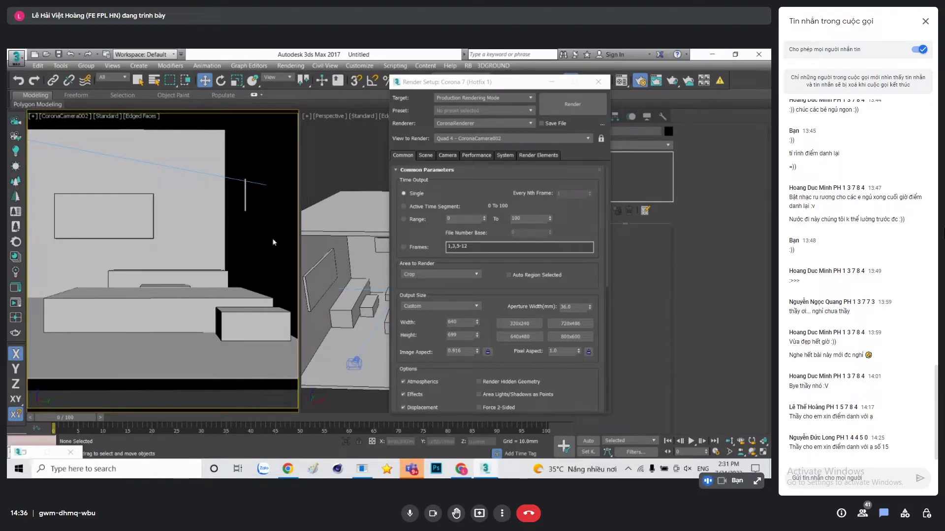
Reset Area to Render to View, close Render Setup, and return to the Chrome bedroom references
click(433, 274)
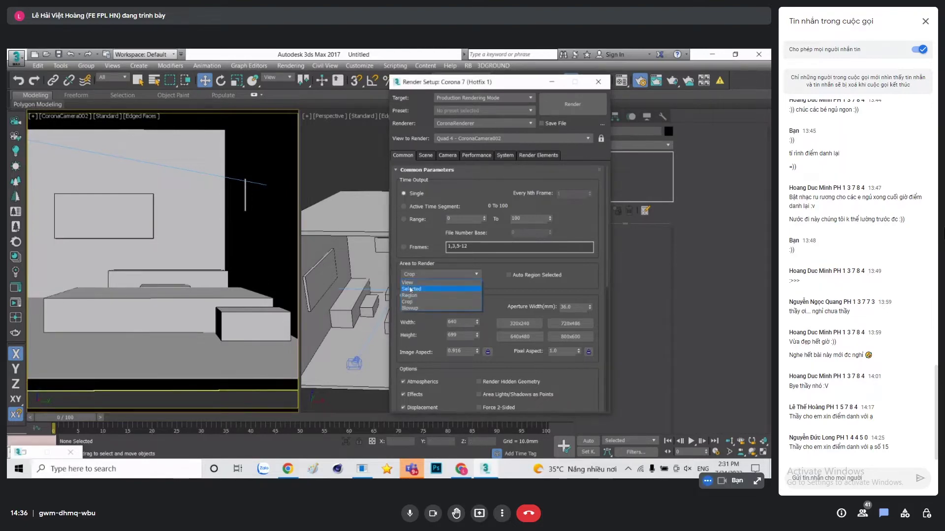
click(410, 284)
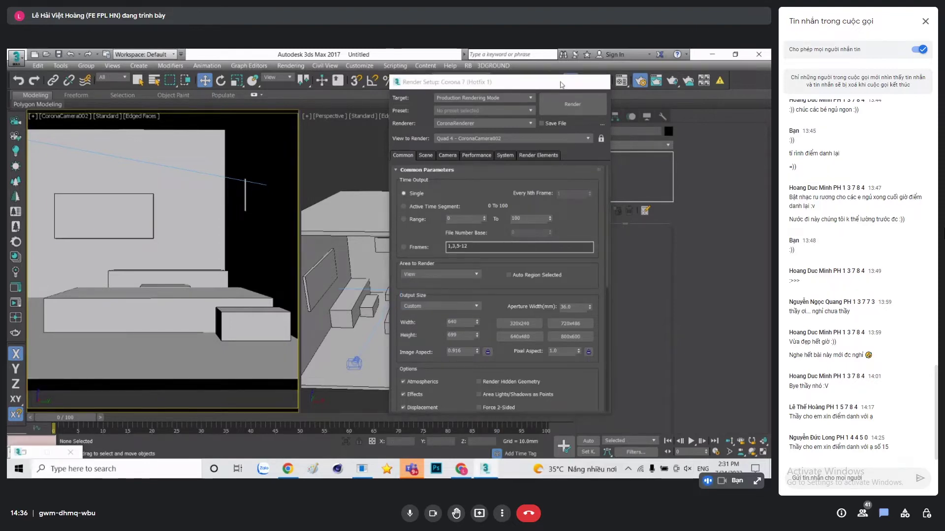
click(604, 82)
click(461, 468)
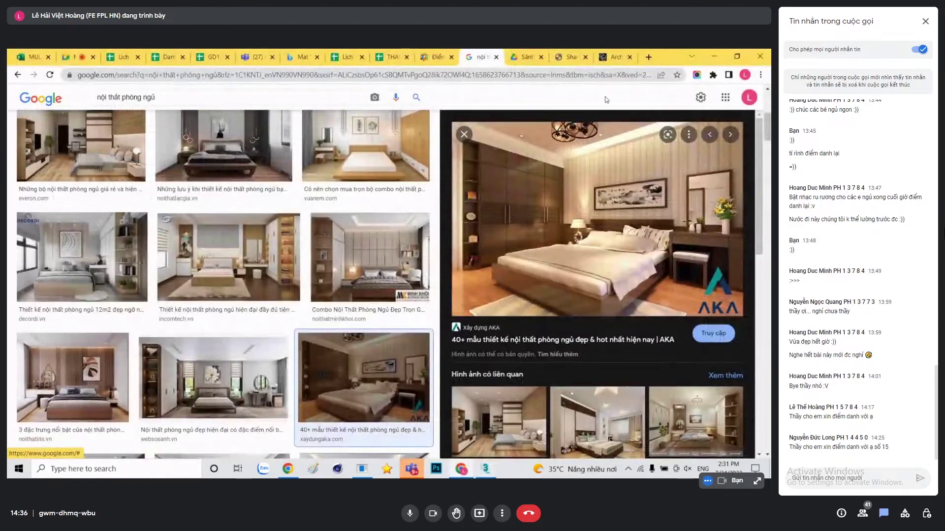
Preview the MOREHOME bedroom image from the related results, then close it
scroll(581, 241, down, 2)
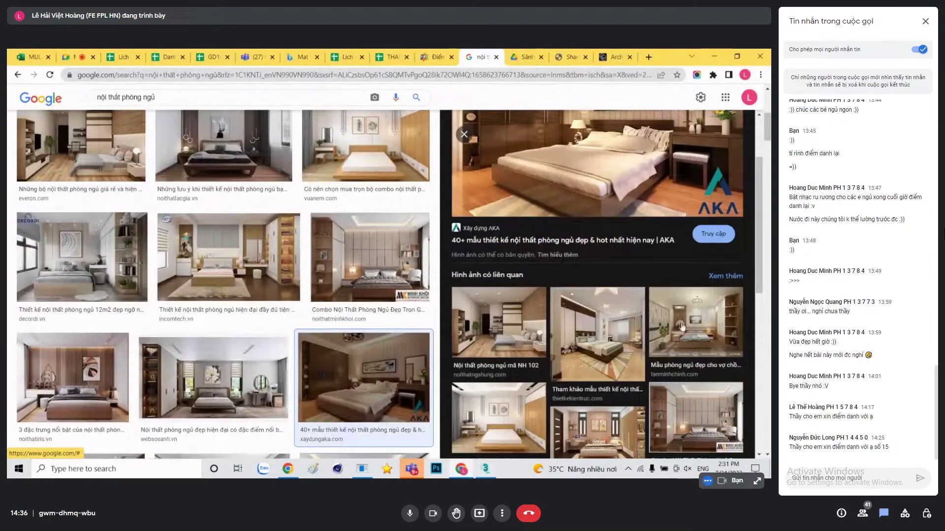
click(603, 332)
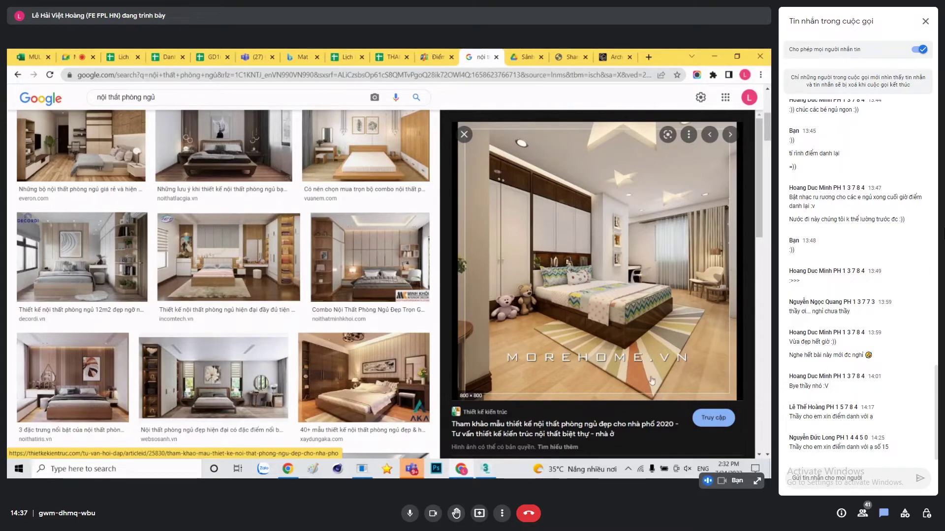
scroll(542, 241, down, 1)
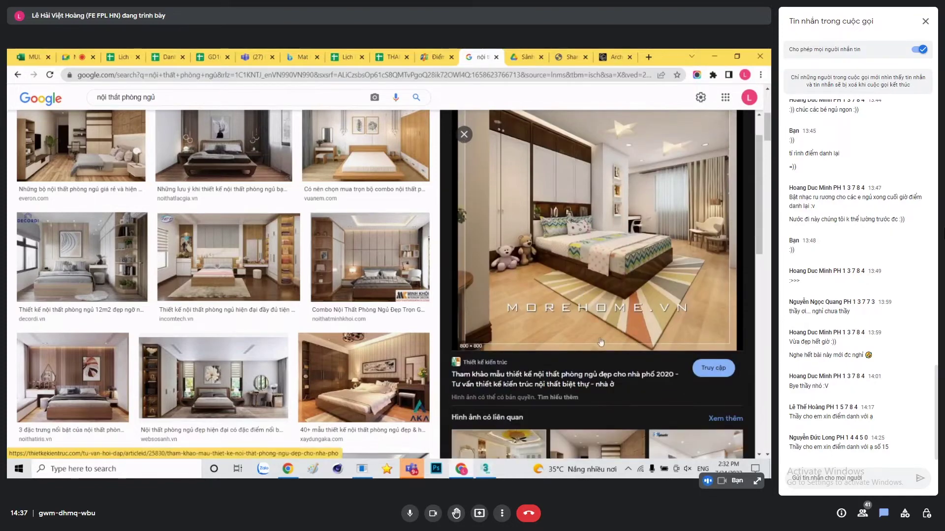
scroll(619, 319, down, 5)
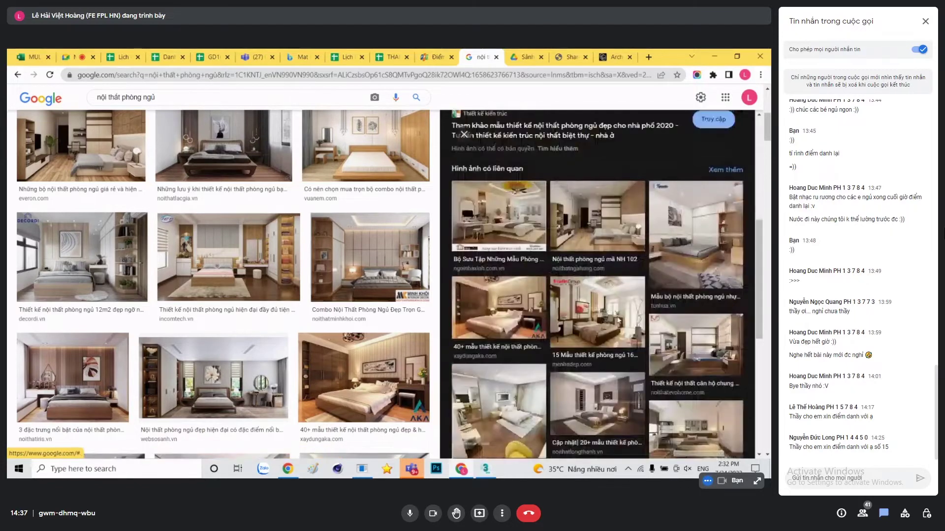
click(464, 135)
Scroll further and preview a bedroom with a wooden bed, then close it
scroll(464, 316, down, 5)
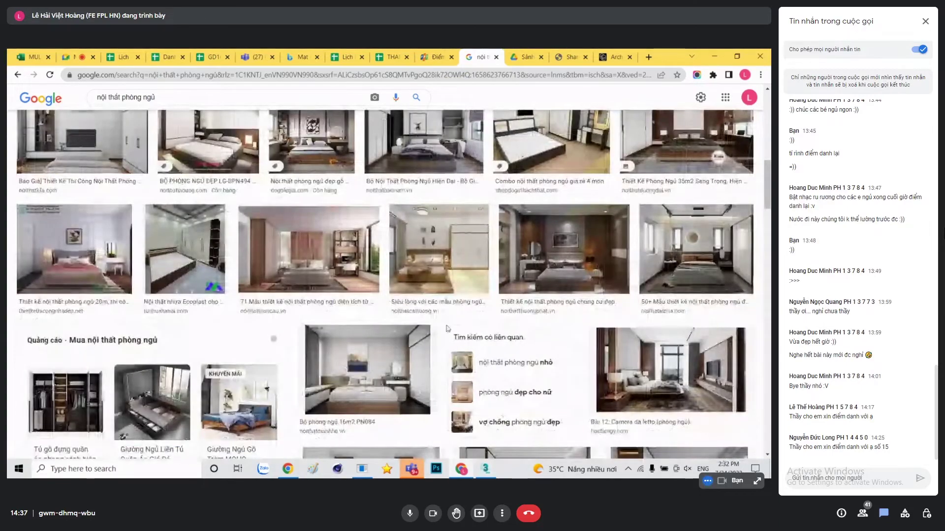
scroll(447, 325, down, 3)
scroll(445, 327, down, 2)
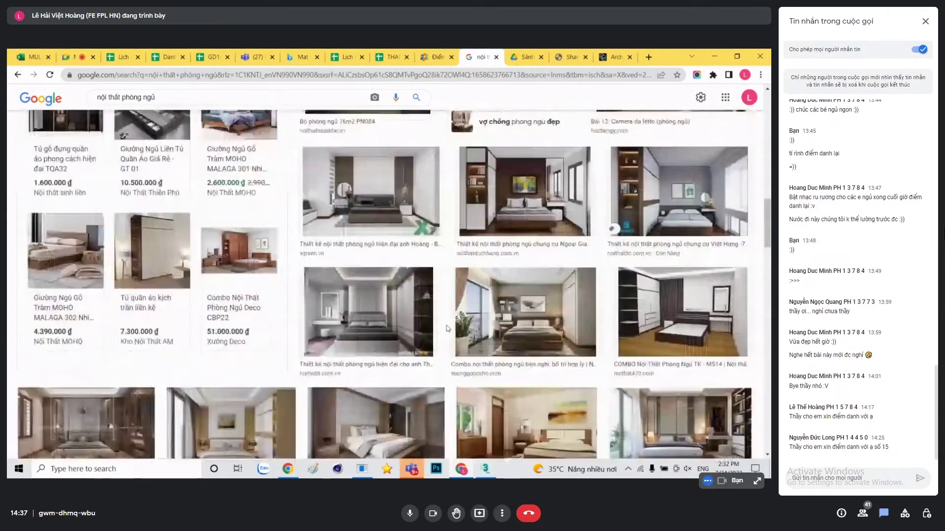
scroll(438, 323, down, 2)
scroll(428, 319, down, 3)
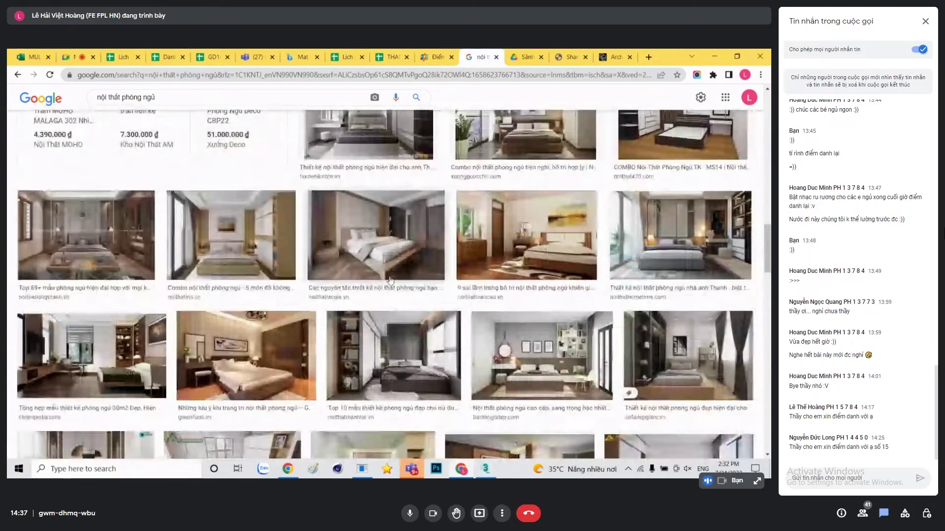
click(389, 249)
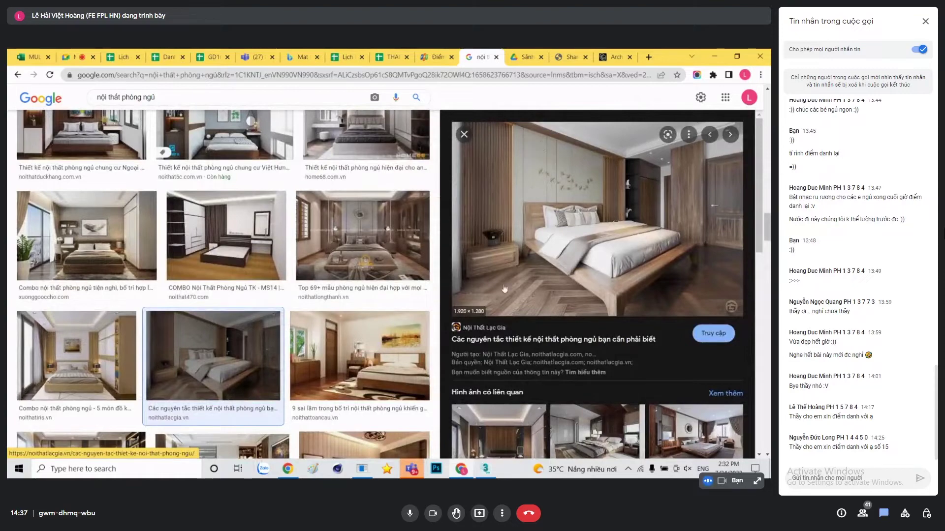
key(Escape)
Scroll through more results, then switch to the Drive folder 'Sảnh thang T2 (2)' with ST.1–ST.3.jpg
scroll(577, 281, down, 2)
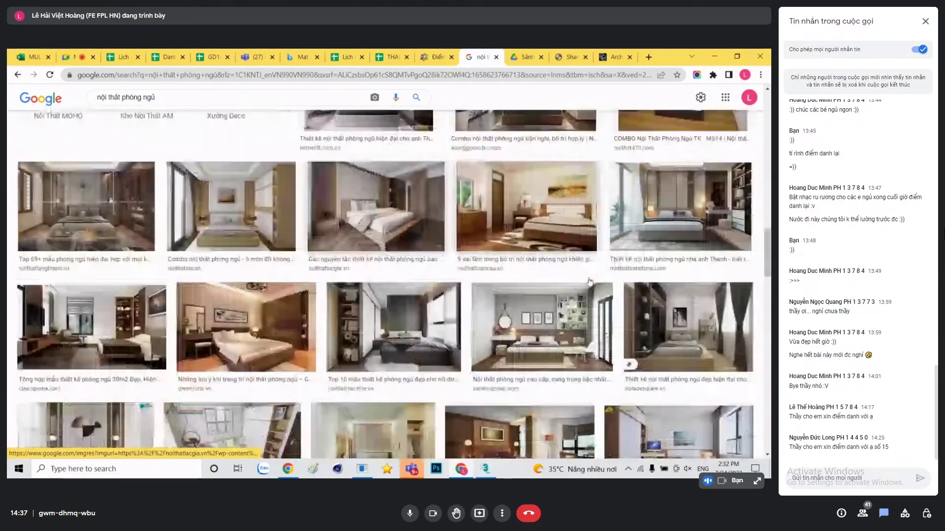
scroll(577, 281, down, 2)
scroll(577, 282, down, 2)
scroll(577, 282, down, 2)
scroll(576, 285, down, 1)
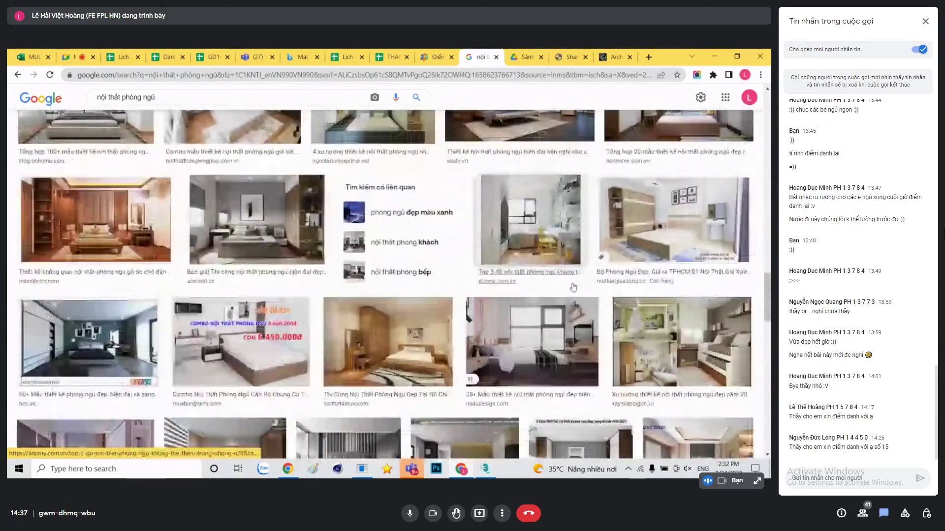
scroll(572, 287, down, 5)
scroll(572, 288, down, 4)
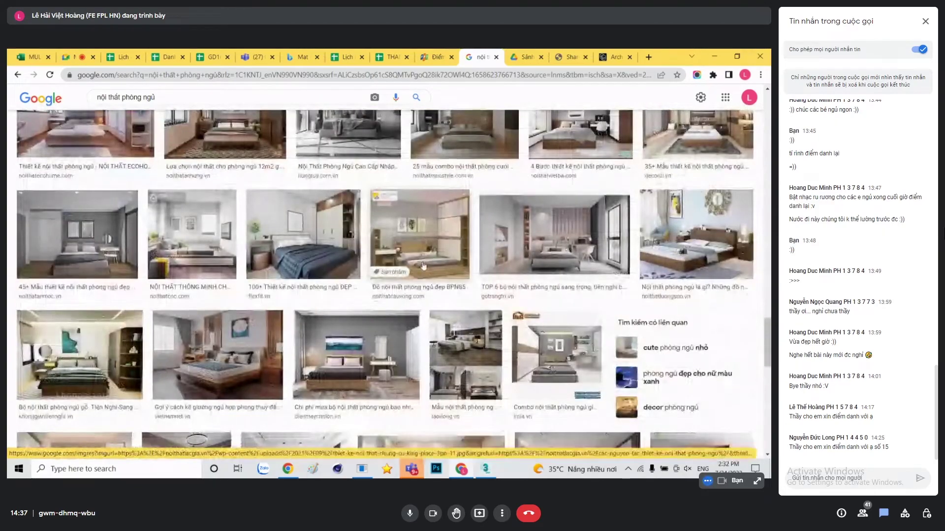
click(535, 52)
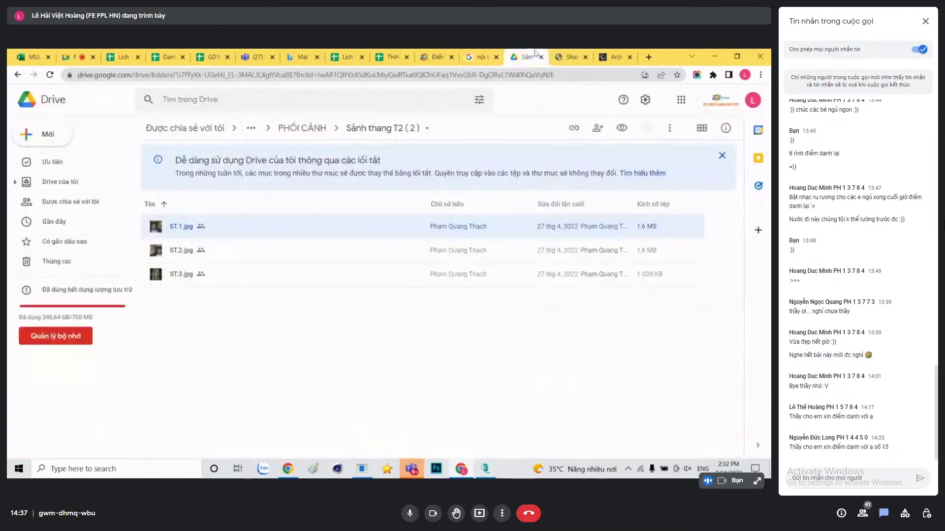
Go up to PHỐI CẢNH and open its NGOAI THAT folder of exterior renders
click(316, 130)
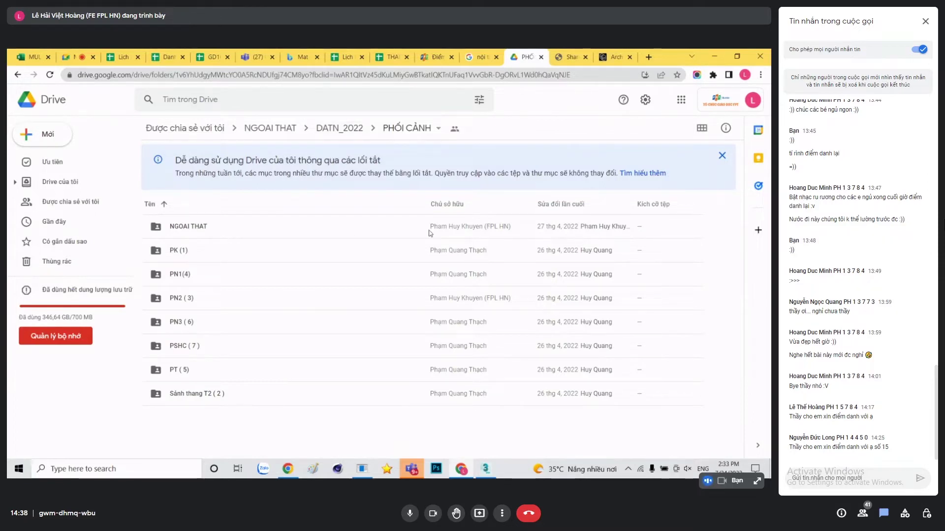
double_click(200, 231)
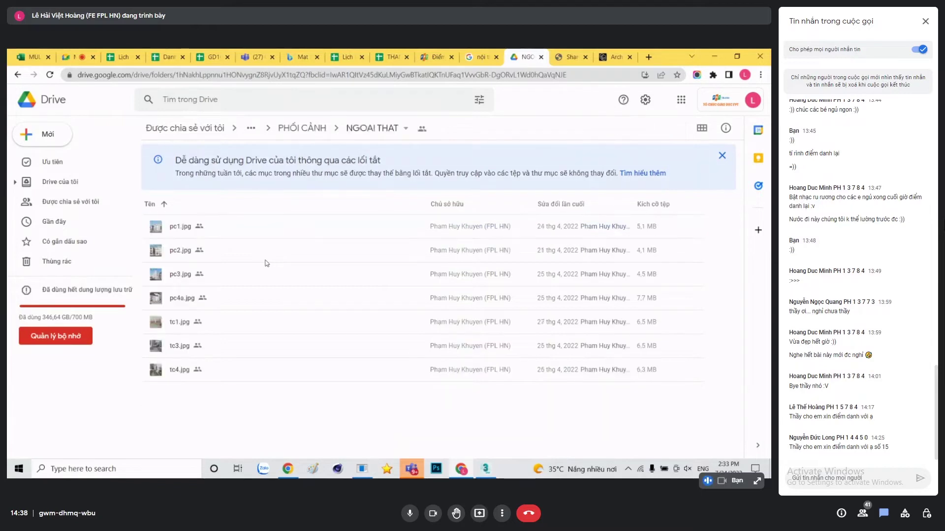
Open pc1.jpg from the NGOAI THAT folder in Drive's image preview
double_click(199, 228)
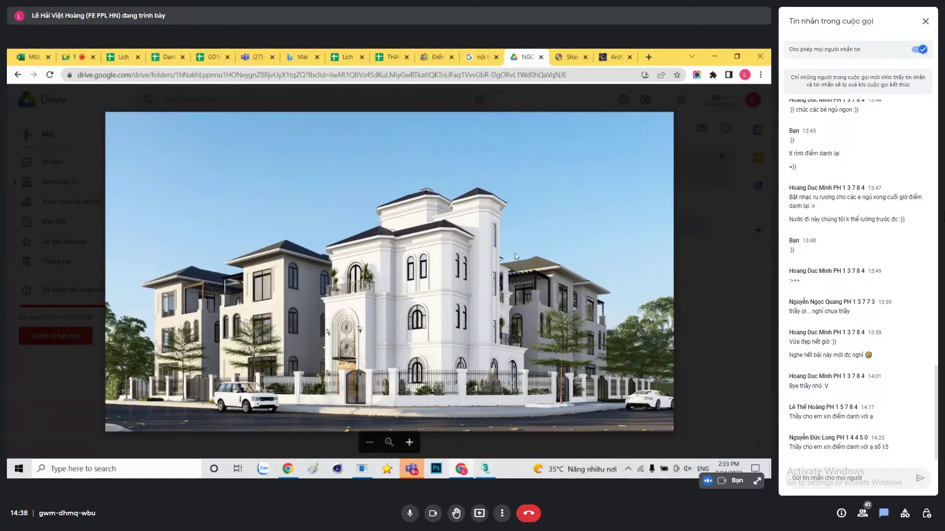
mouse_move(557, 265)
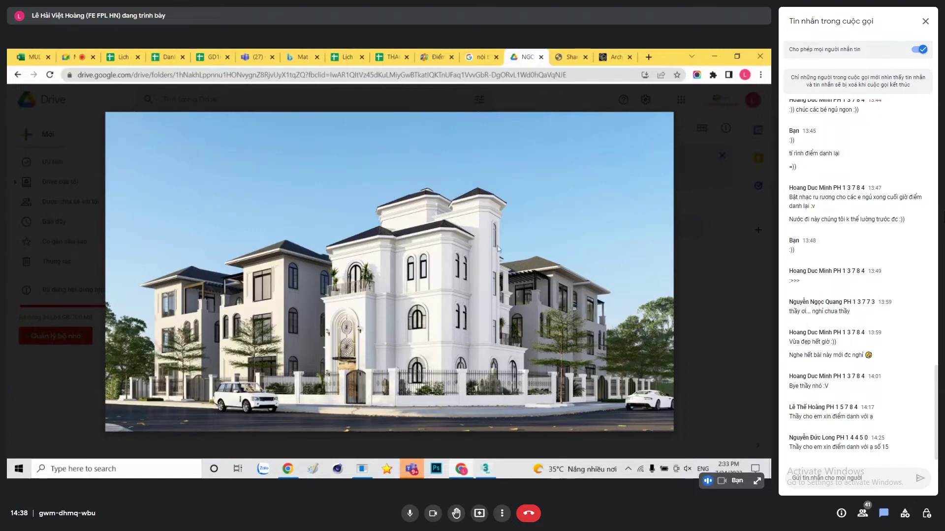
mouse_move(494, 403)
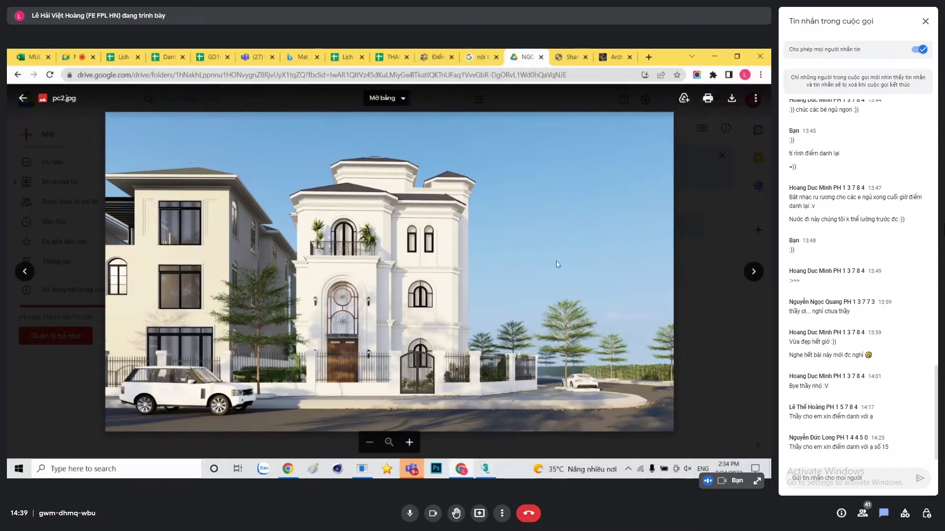
Advance two images in the viewer to the aerial villa render pc4a.jpg
key(Right)
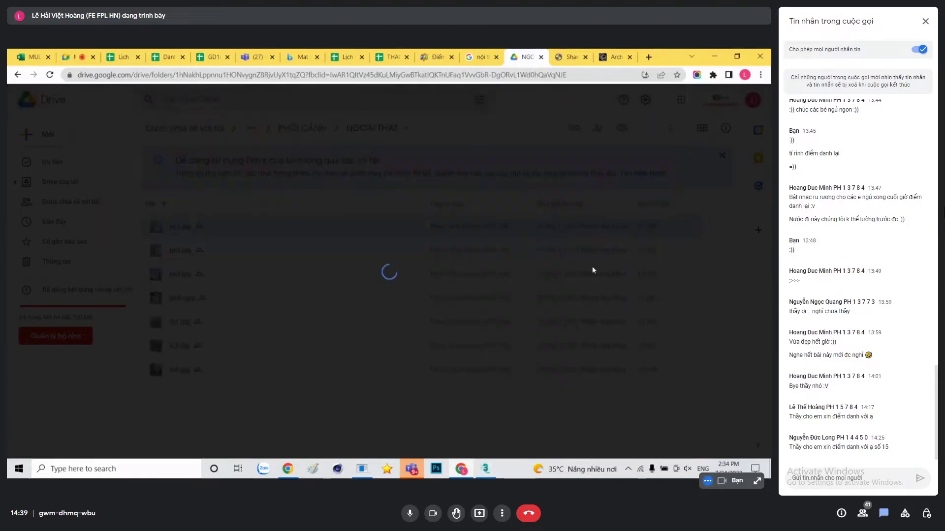
key(Right)
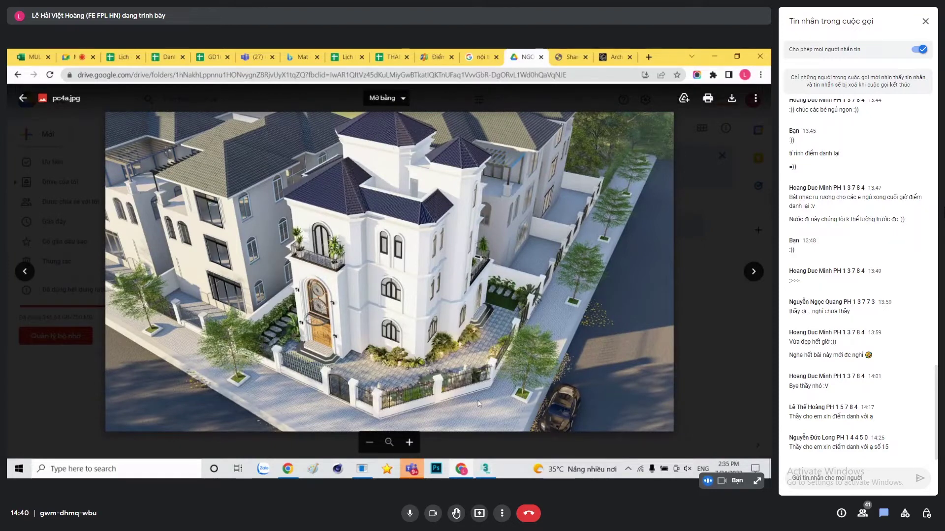
Lower the Corona render output height to 528, widening the frame to aspect 1.217
click(489, 476)
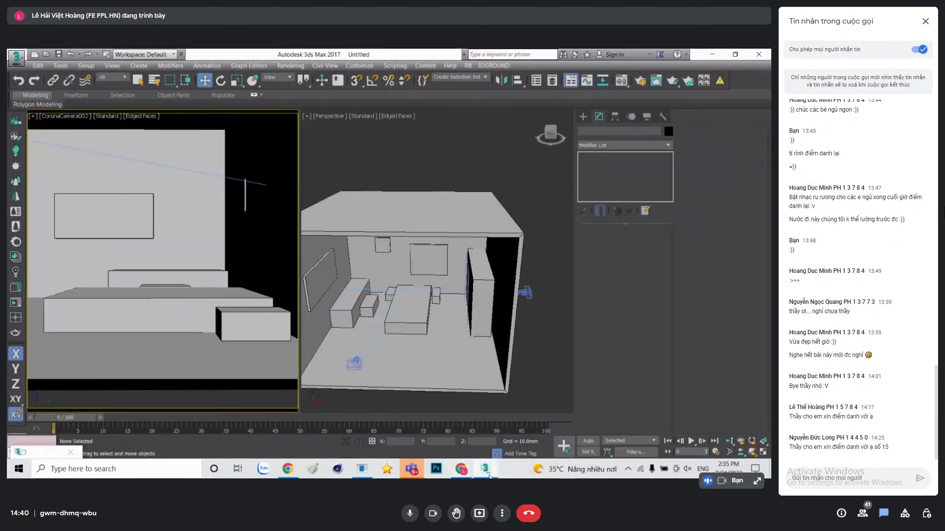
key(F10)
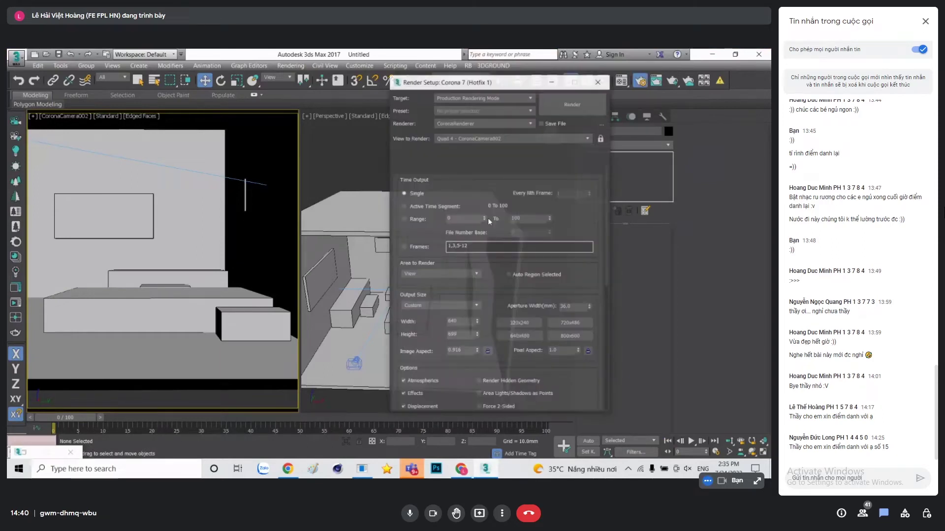
drag(476, 335, 224, 124)
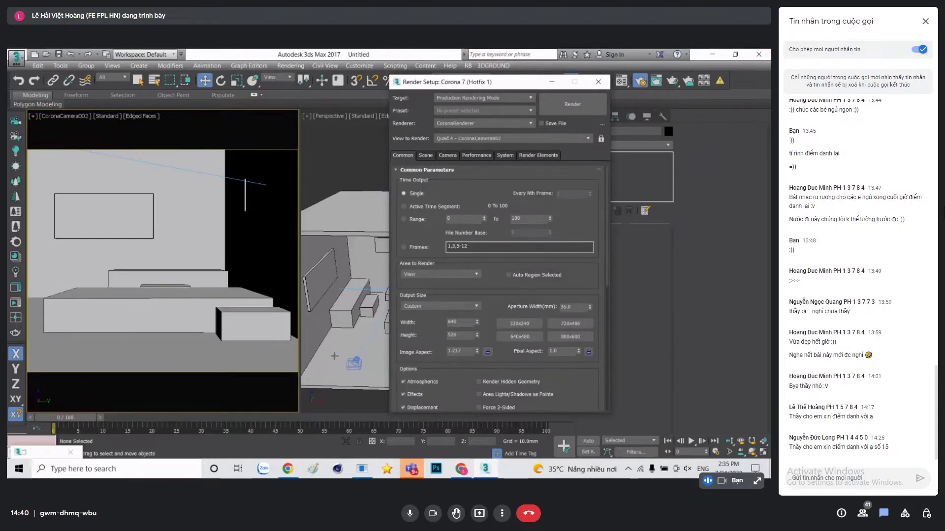
click(266, 172)
Show tc1.jpg in the Drive viewer and zoom in on its paving, rocks and pond
key(alt+Tab)
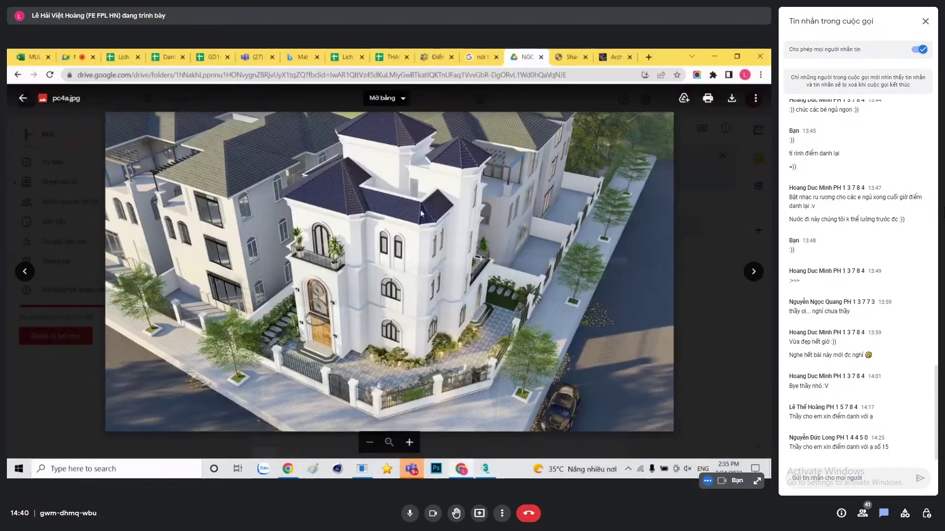
key(Escape)
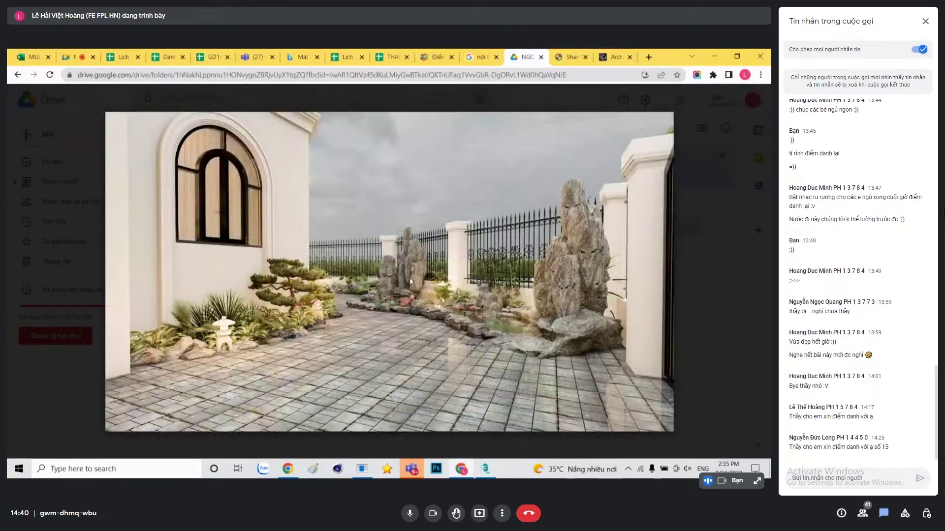
scroll(454, 351, up, 3)
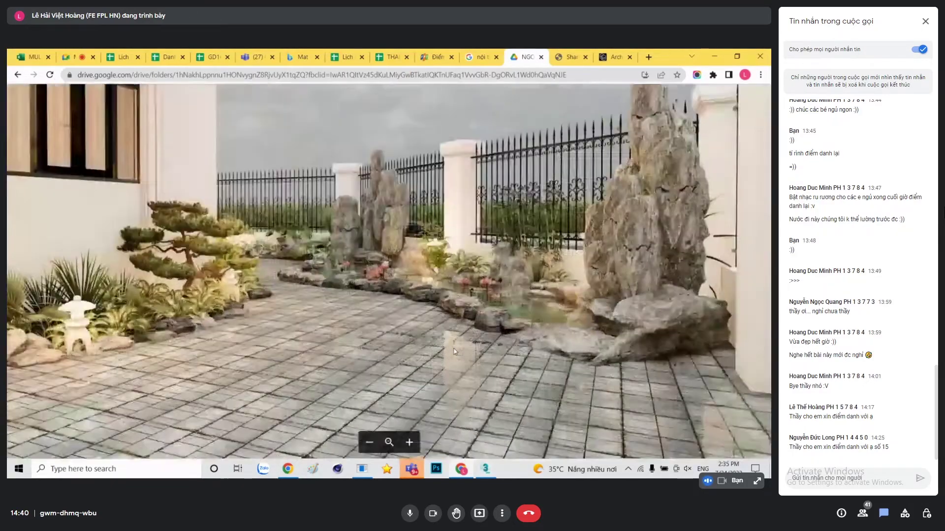
scroll(463, 354, up, 2)
scroll(468, 356, up, 2)
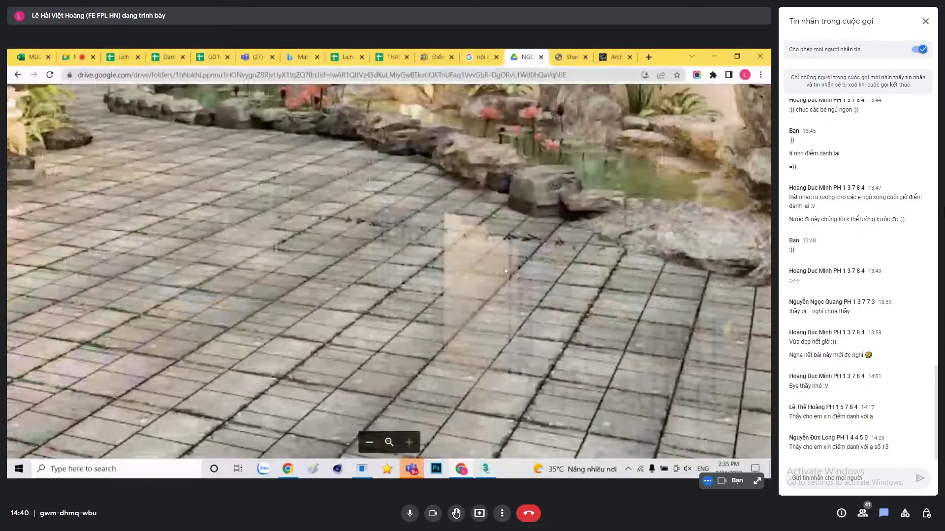
drag(457, 256, 405, 243)
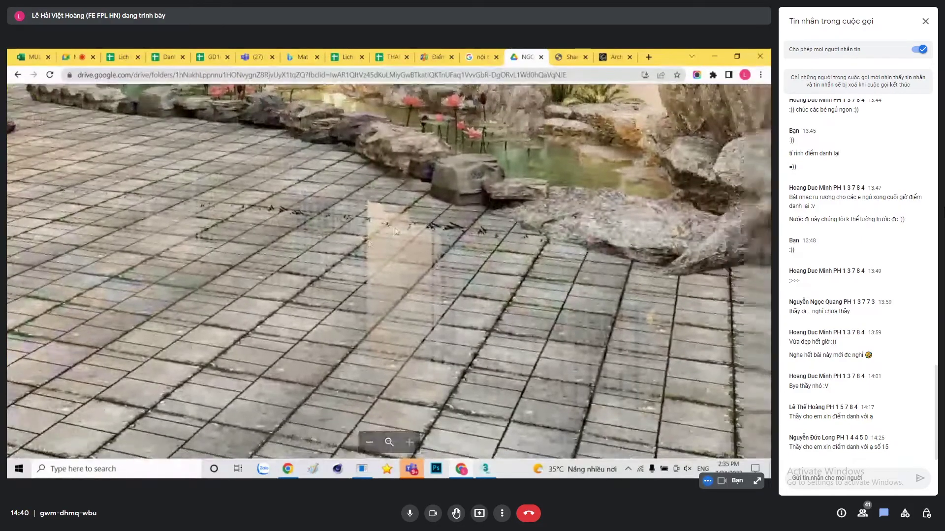
scroll(405, 243, down, 3)
scroll(398, 212, down, 4)
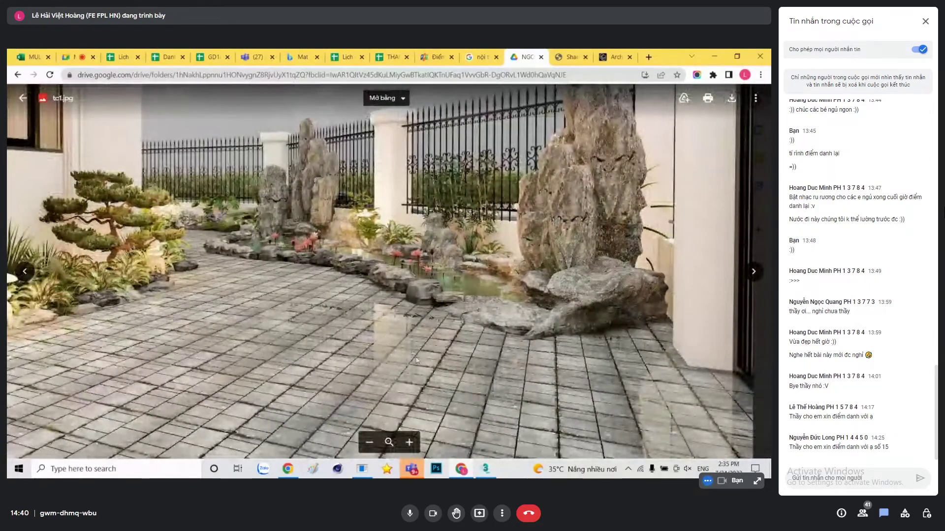
View the arched courtyard render with two rattan chairs and a small tea table
scroll(415, 361, down, 2)
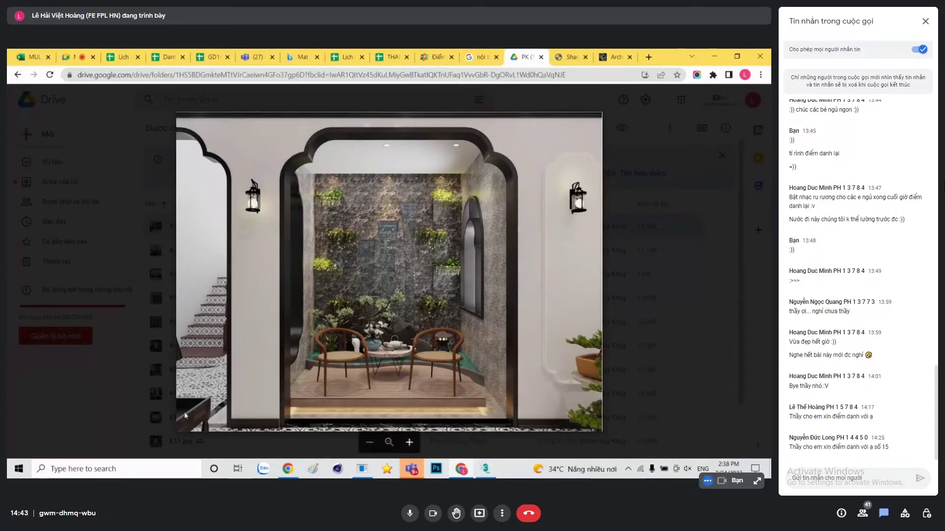
Page ahead through the garden renders to K7.jpg
key(Escape)
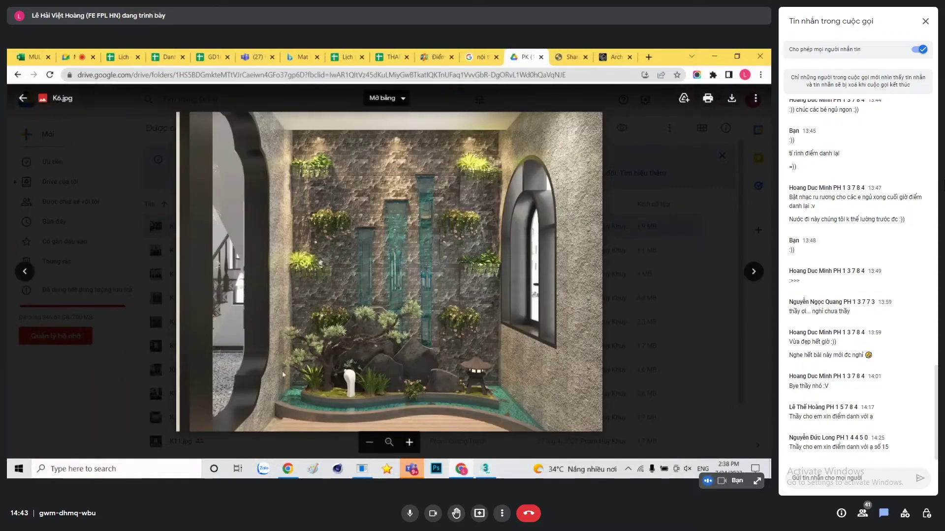
key(Right)
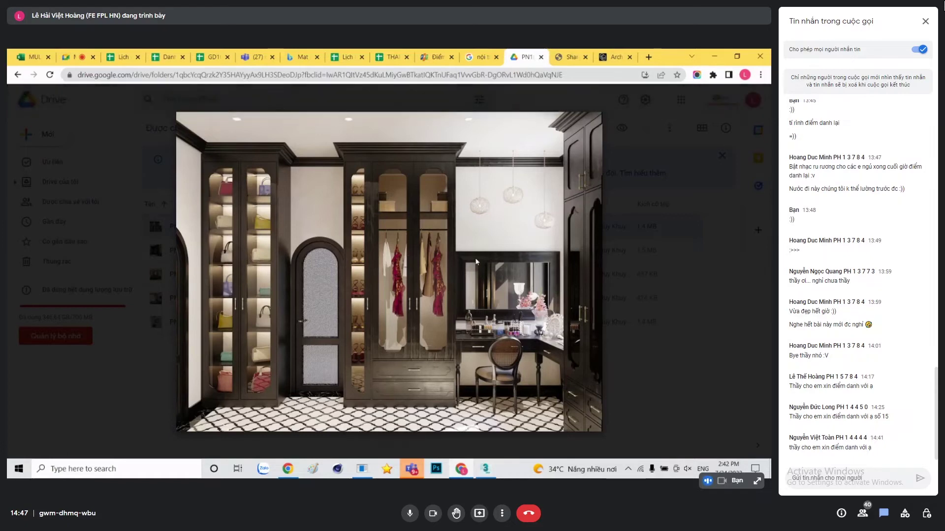
key(Right)
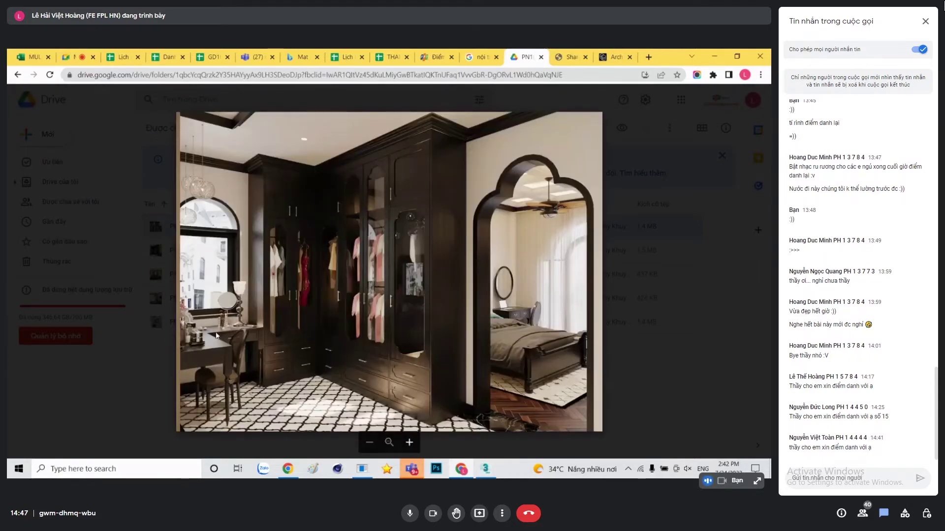
mouse_move(444, 346)
key(Right)
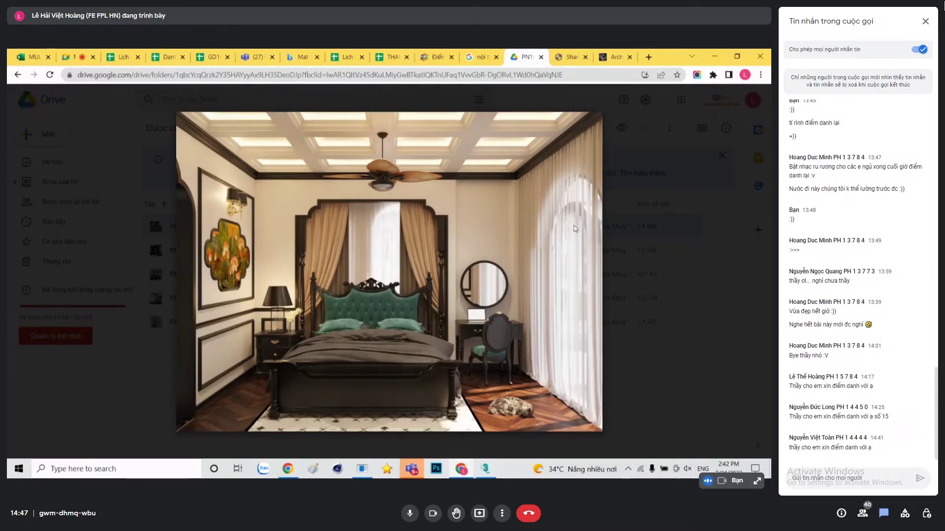
ctrl+scroll(583, 226, up, 1)
ctrl+scroll(587, 211, up, 1)
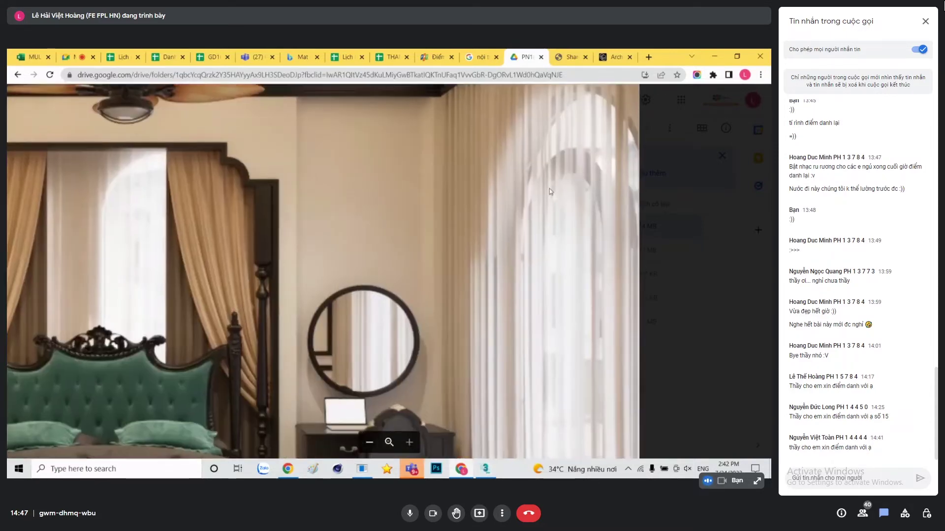
ctrl+scroll(549, 190, down, 2)
ctrl+scroll(515, 424, up, 1)
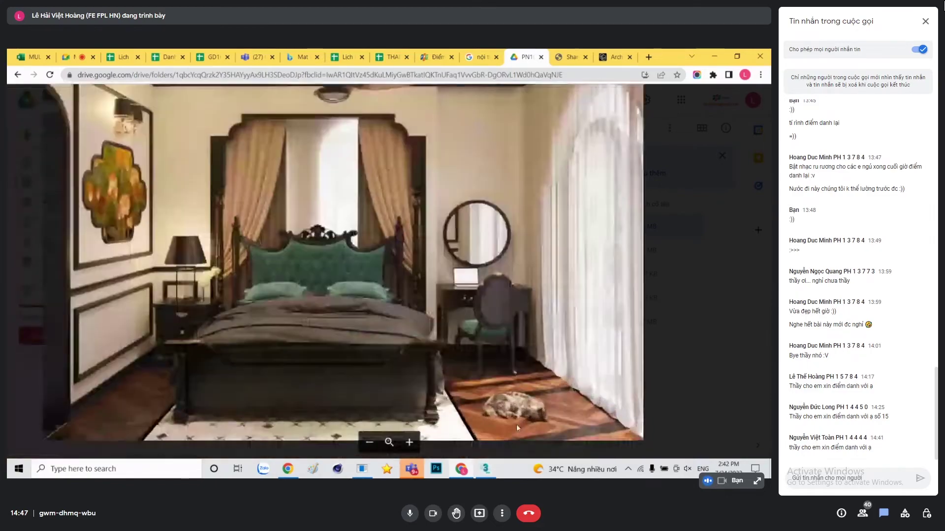
ctrl+scroll(521, 418, up, 1)
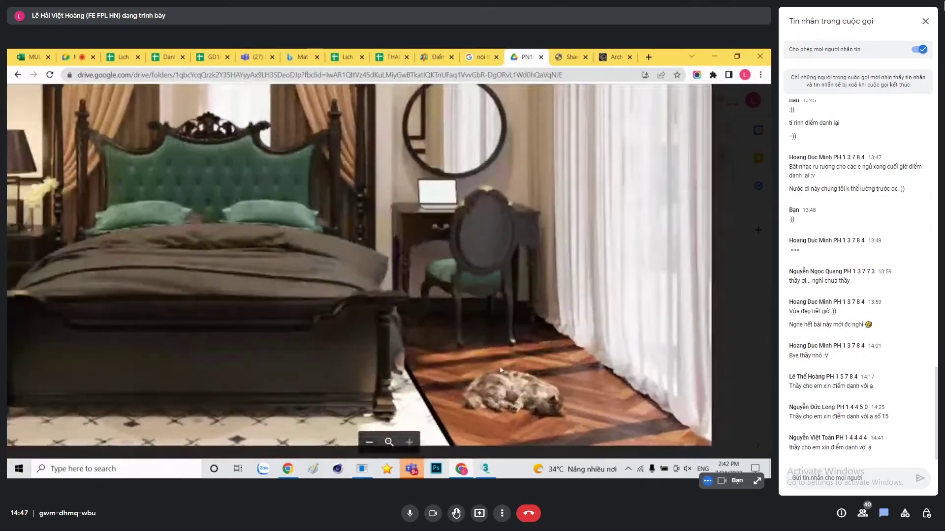
ctrl+scroll(439, 377, down, 2)
ctrl+scroll(217, 370, up, 1)
ctrl+scroll(217, 368, down, 1)
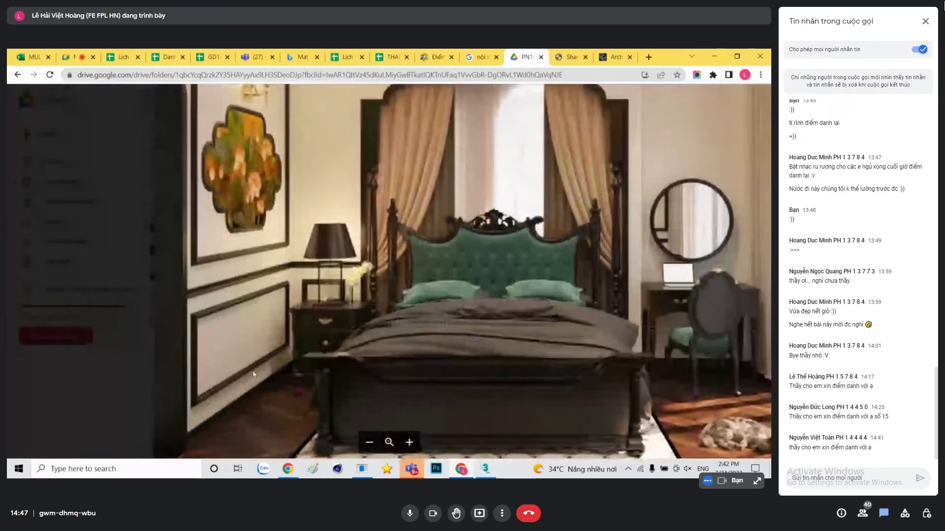
ctrl+scroll(295, 295, up, 1)
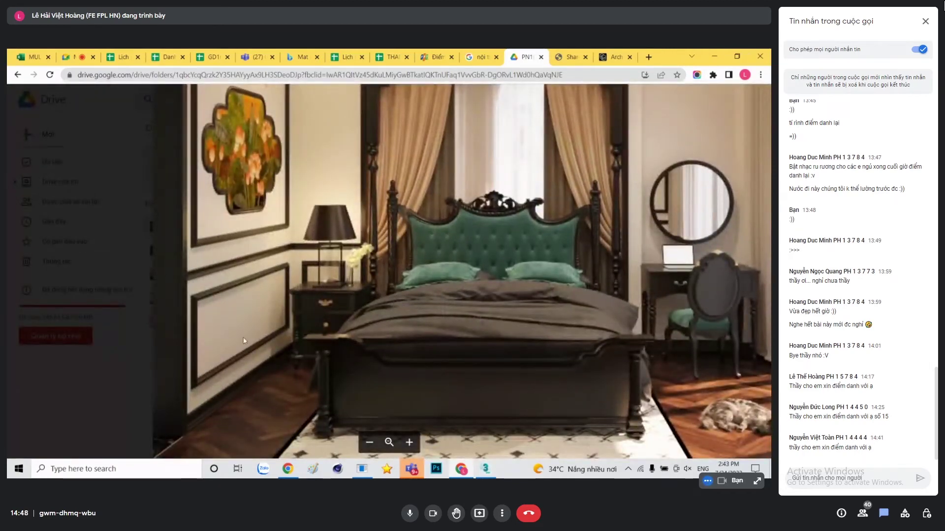
ctrl+scroll(286, 384, down, 1)
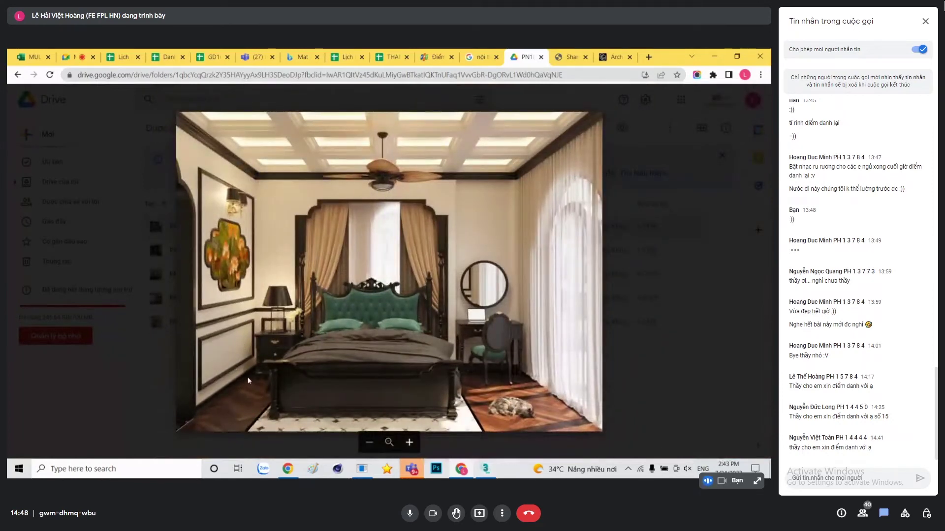
ctrl+scroll(534, 424, up, 1)
ctrl+scroll(562, 418, up, 1)
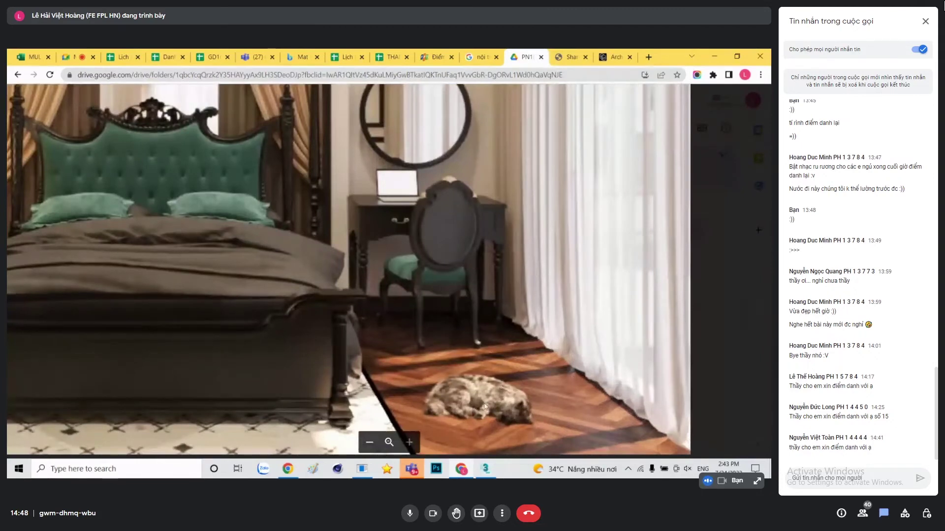
ctrl+scroll(485, 407, down, 2)
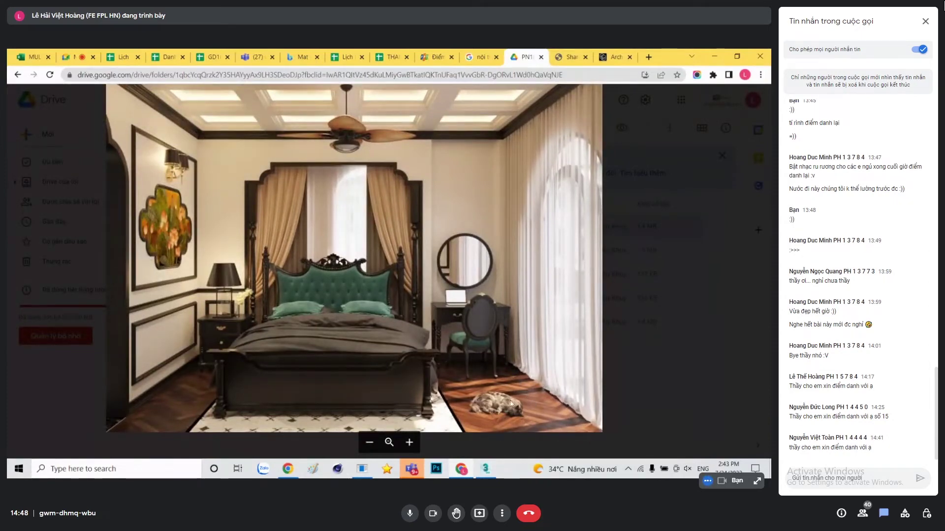
ctrl+scroll(482, 347, down, 2)
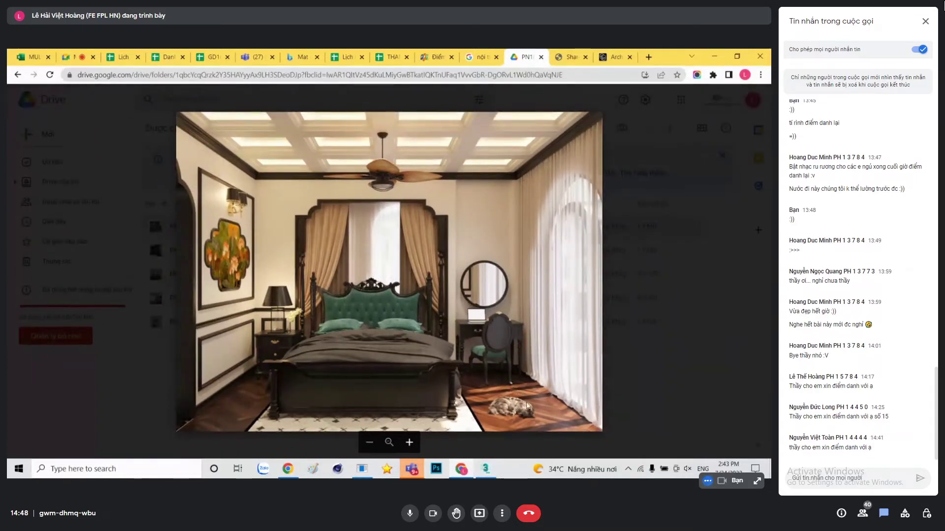
Step through PN1.4 to PN1.5 and zoom into the rattan chair corner render
key(Right)
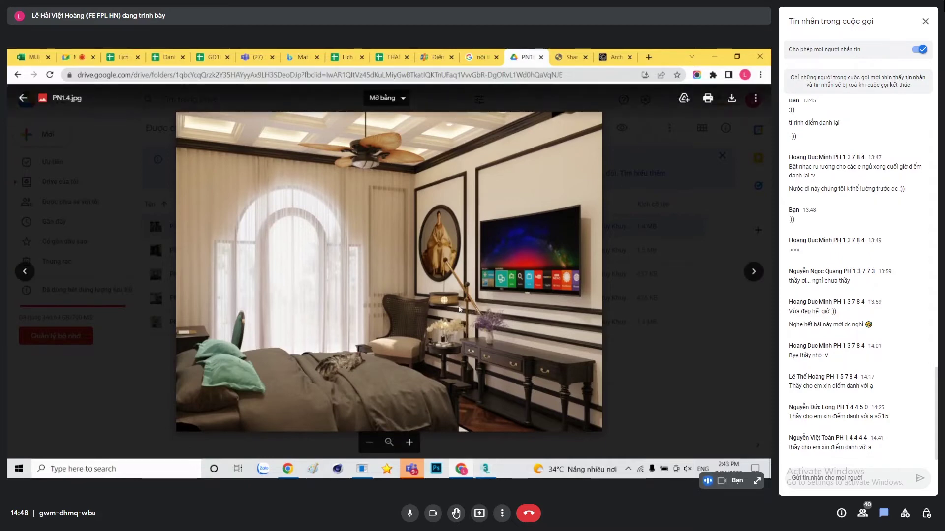
key(Right)
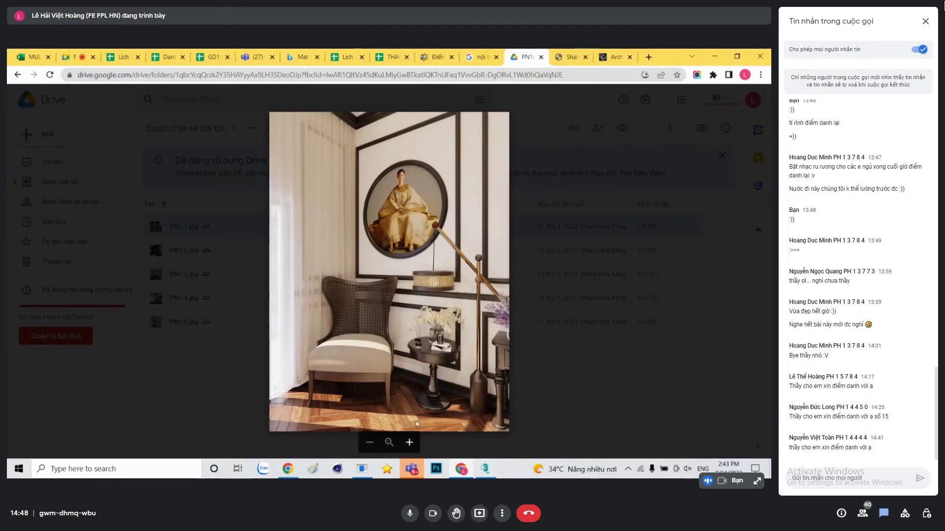
ctrl+scroll(417, 424, up, 1)
ctrl+scroll(417, 424, up, 1)
ctrl+scroll(416, 424, up, 1)
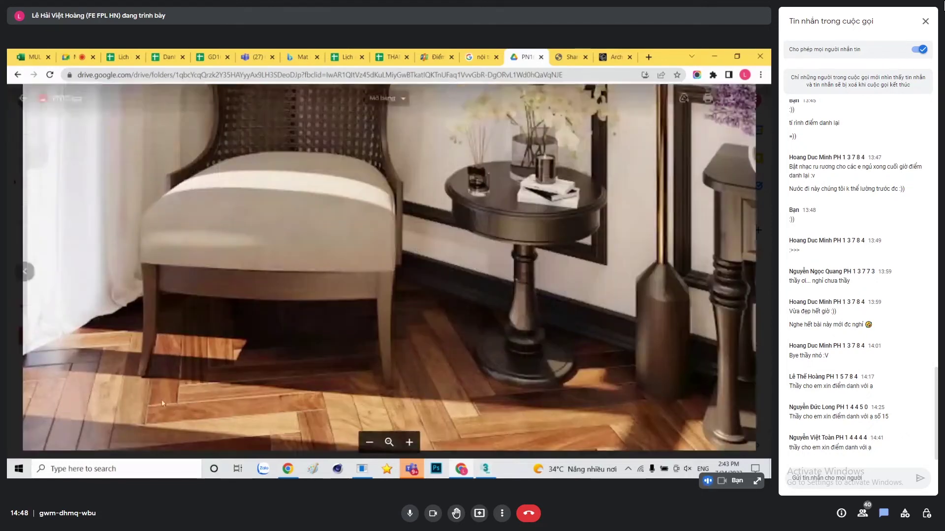
ctrl+scroll(148, 401, up, 1)
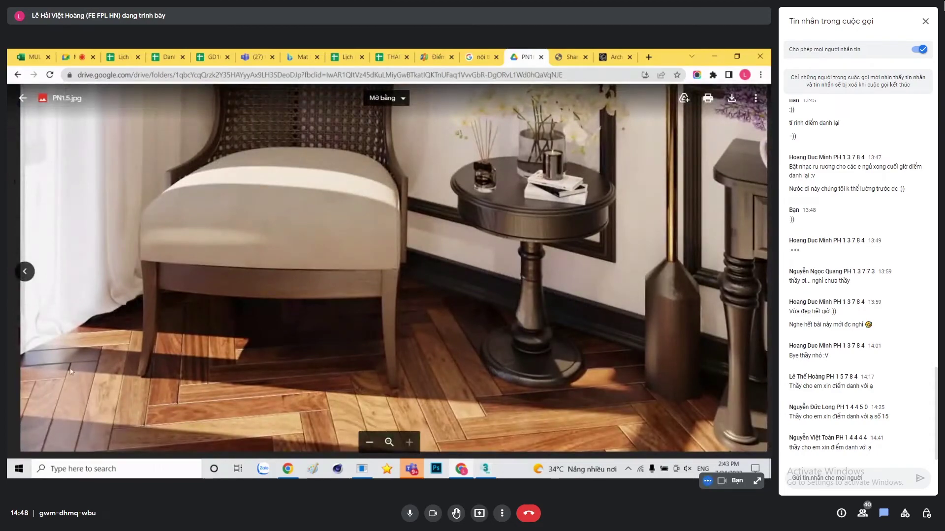
Inspect PN1.5 at varying zoom, then return to the PHỐI CẢNH folder listing
ctrl+scroll(444, 383, down, 2)
ctrl+scroll(444, 383, down, 2)
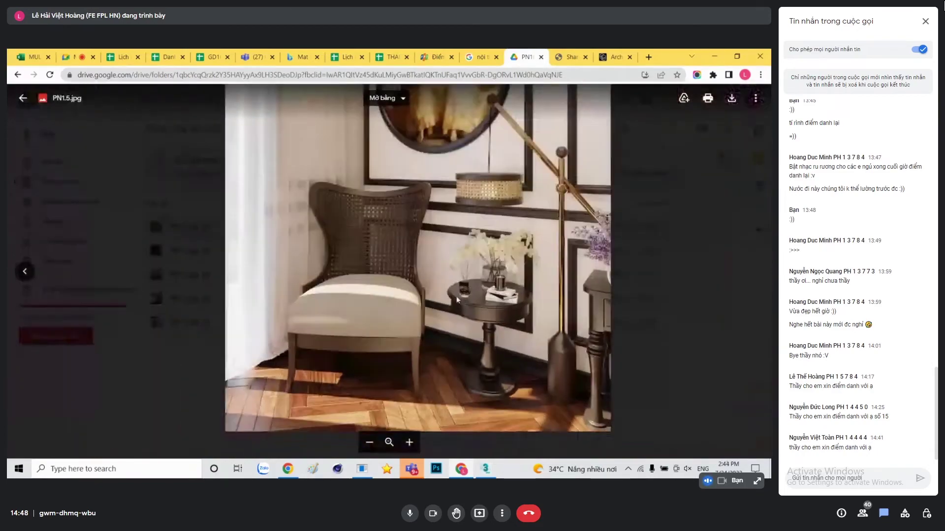
ctrl+scroll(463, 344, up, 1)
ctrl+scroll(485, 312, up, 1)
ctrl+scroll(484, 312, down, 3)
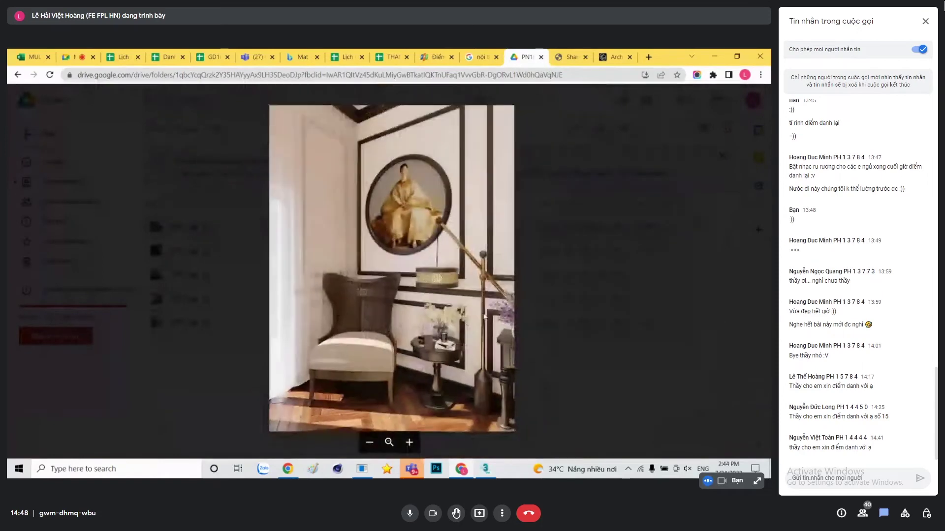
ctrl+scroll(462, 352, up, 2)
ctrl+scroll(463, 352, up, 2)
ctrl+scroll(462, 352, down, 2)
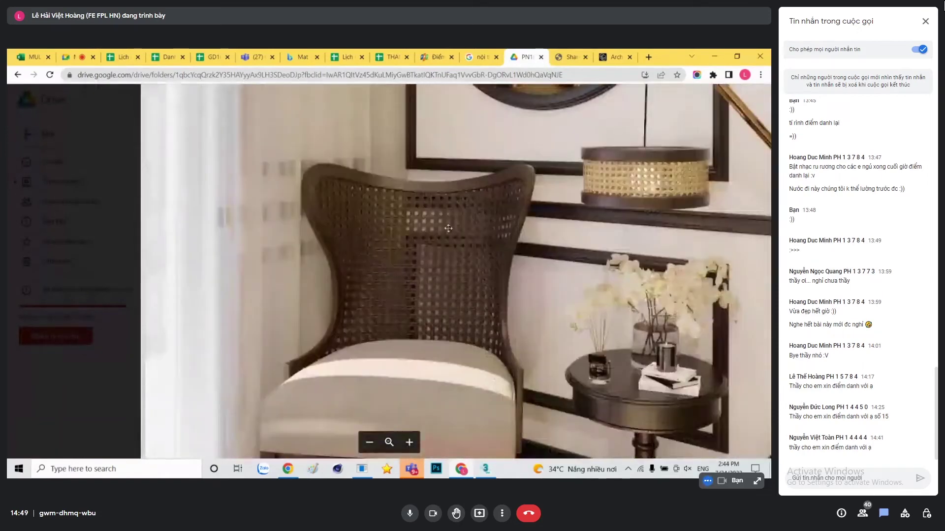
ctrl+scroll(435, 215, down, 2)
ctrl+scroll(423, 226, down, 1)
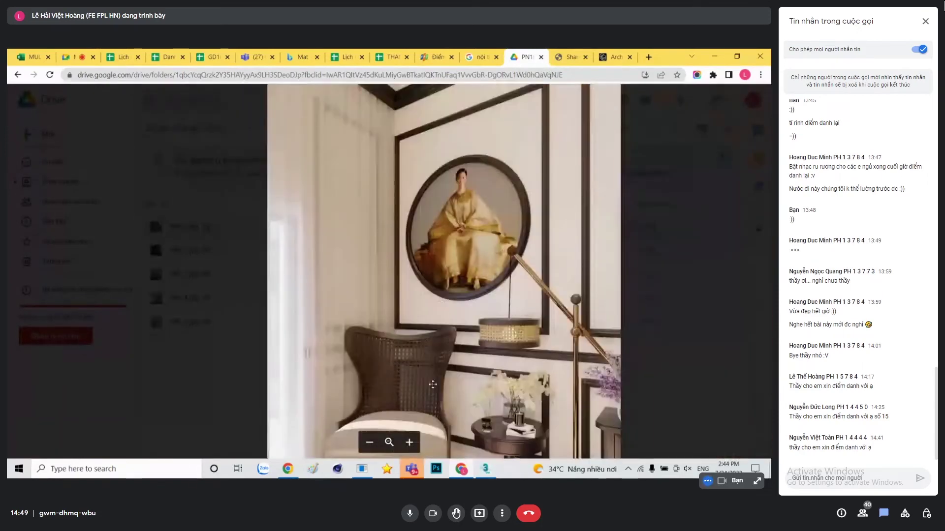
ctrl+scroll(394, 246, down, 1)
ctrl+scroll(367, 269, down, 1)
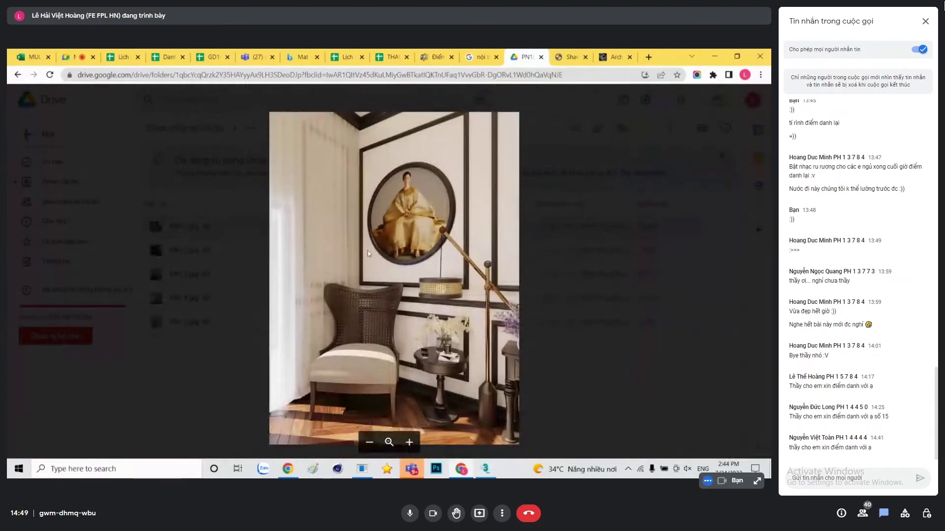
ctrl+scroll(369, 270, down, 1)
click(153, 234)
click(303, 136)
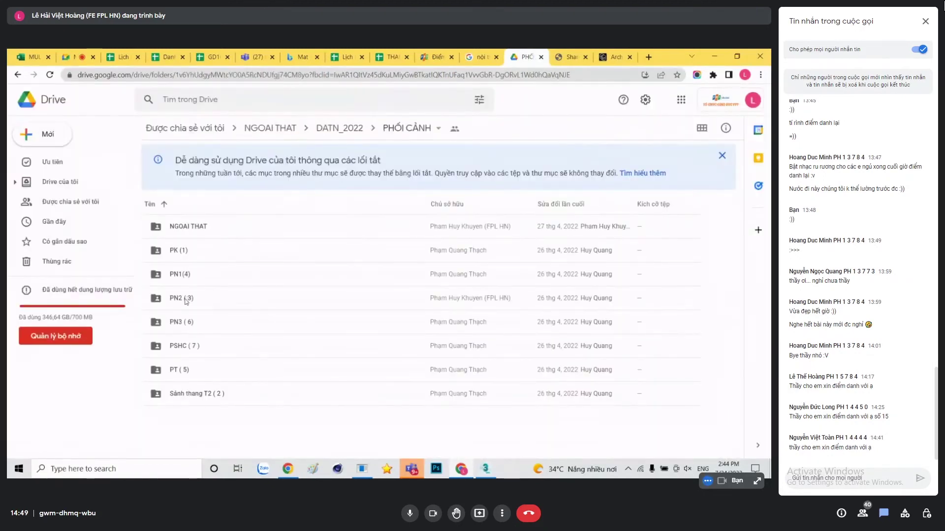
Open the PN2 (3) folder and its first render, the red-curtained bedroom
double_click(187, 298)
double_click(194, 230)
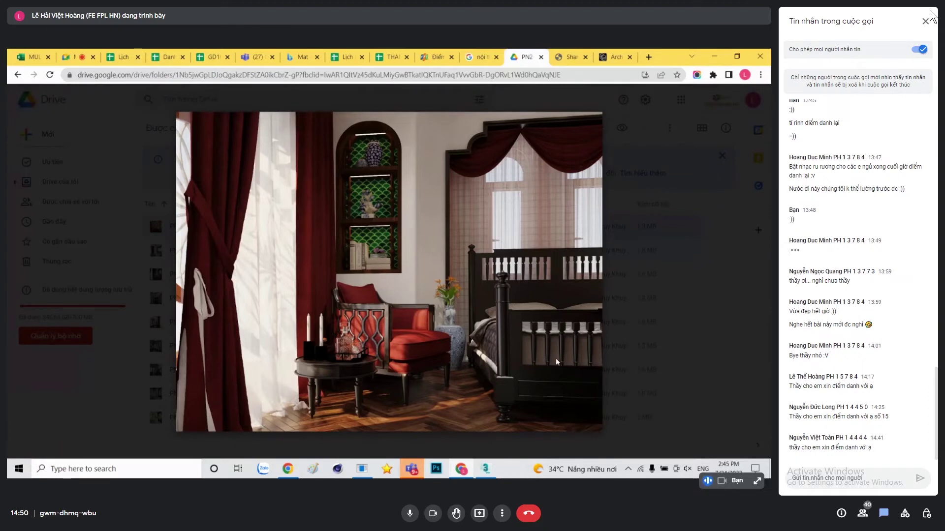
Switch to 3ds Max and select CoronaCamera002 in the bedroom's Perspective viewport
click(488, 470)
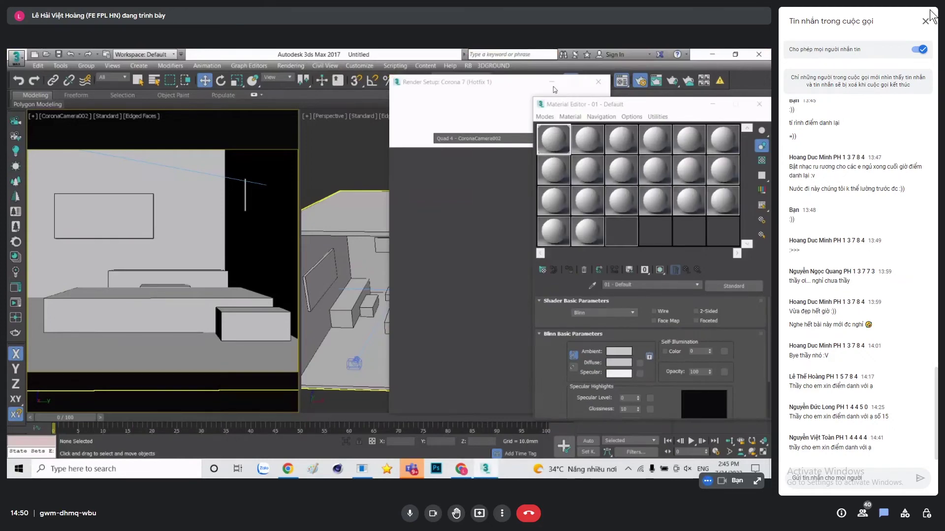
click(399, 294)
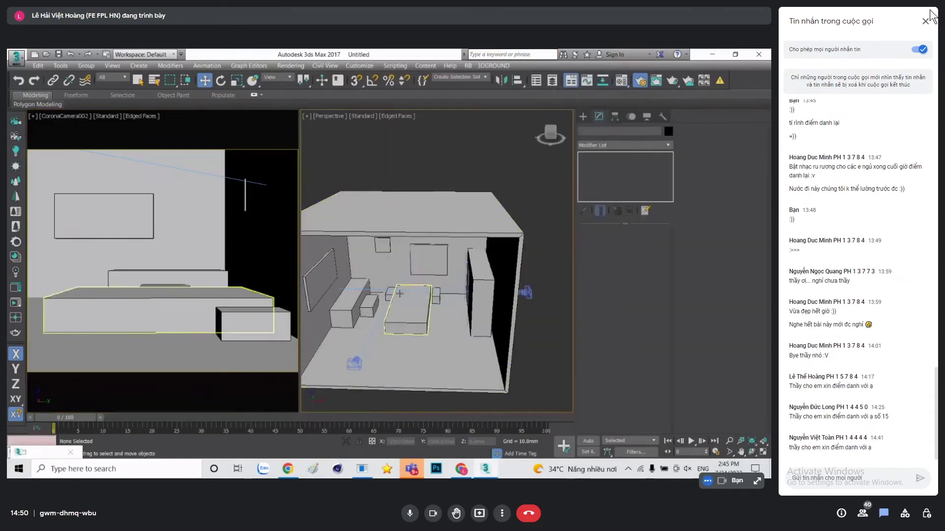
click(542, 167)
click(511, 222)
click(479, 290)
click(525, 293)
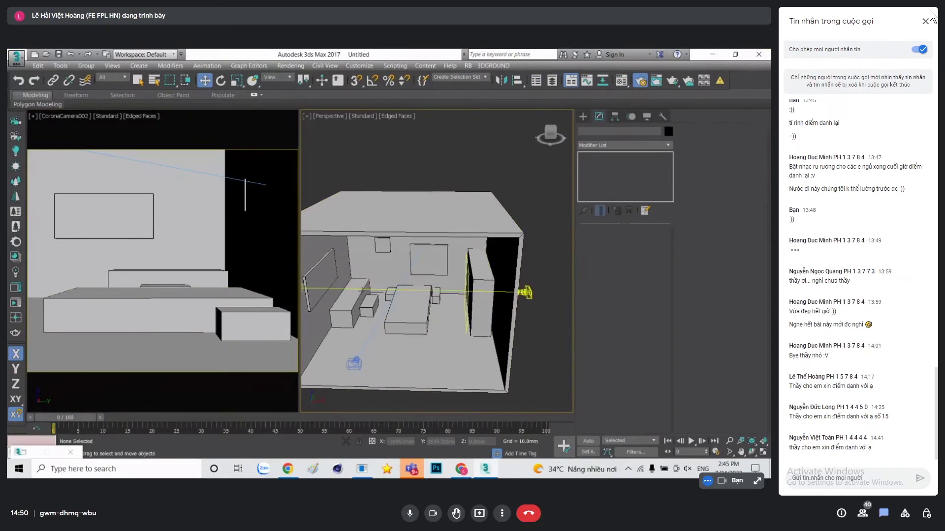
click(386, 321)
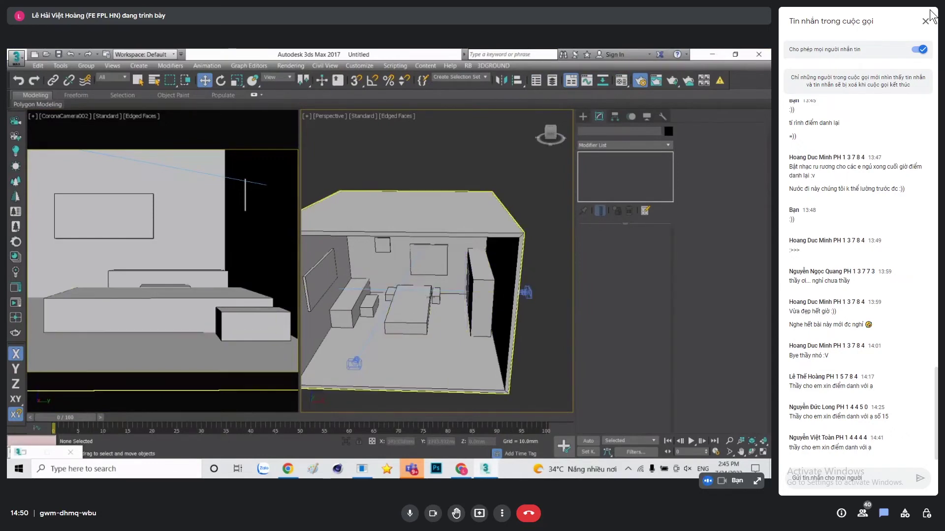
click(525, 293)
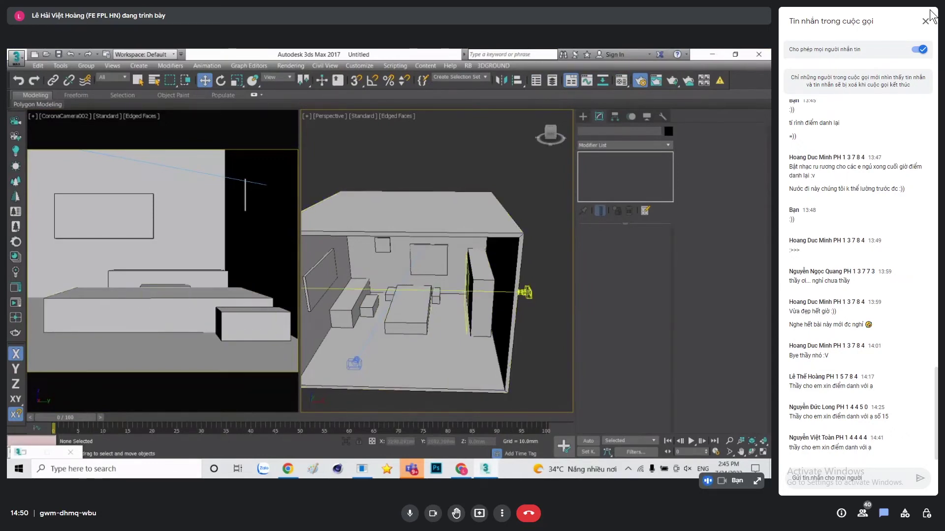
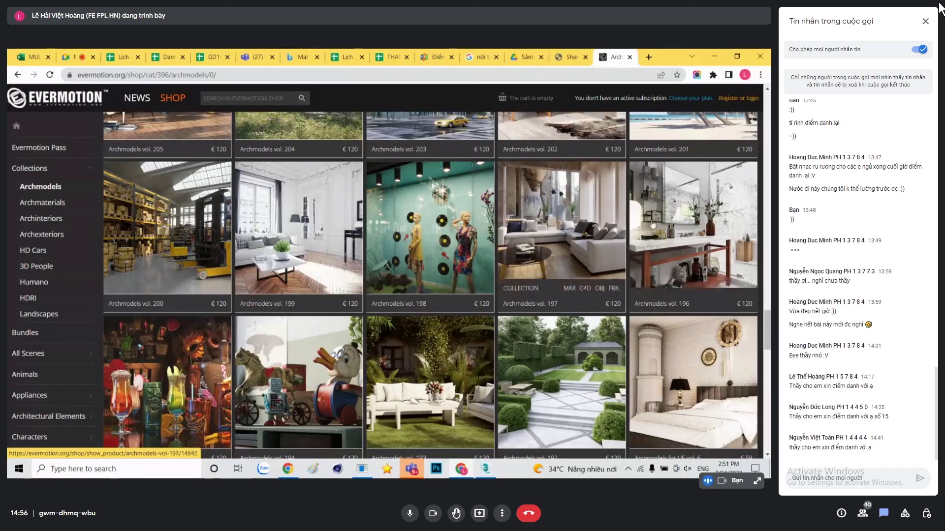
Scroll the evermotion.org Archmodels grid down to volumes 191 to 183
scroll(640, 291, down, 2)
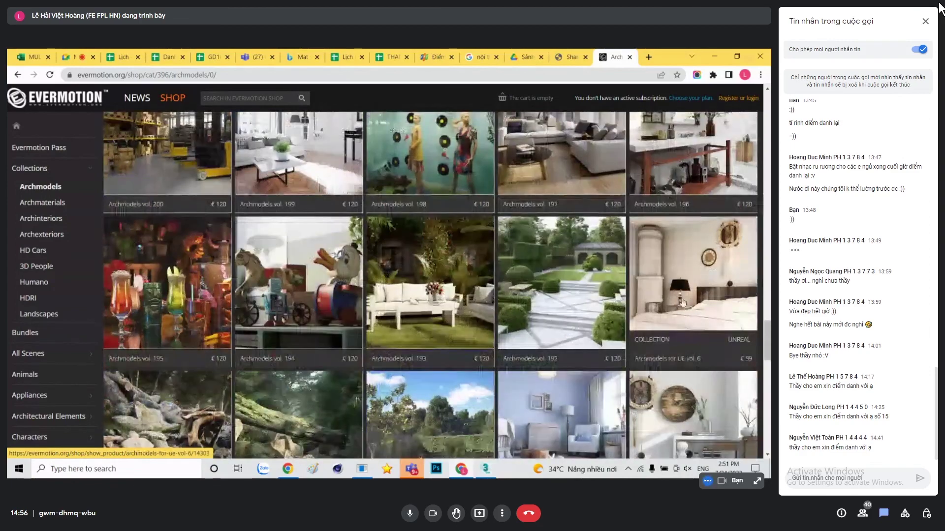
scroll(679, 301, down, 5)
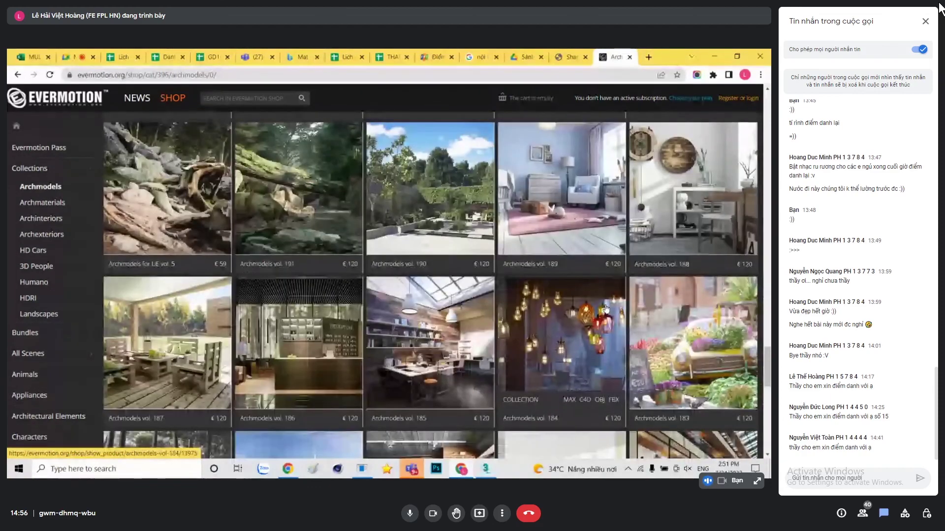
scroll(589, 306, down, 2)
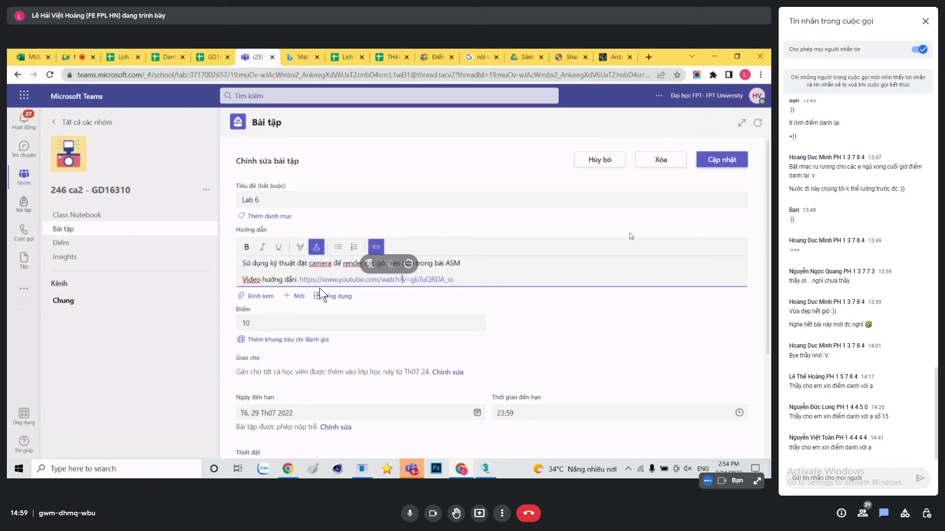
Exit Meet full-screen with the Lab 6 assignment edit form showing
key(Escape)
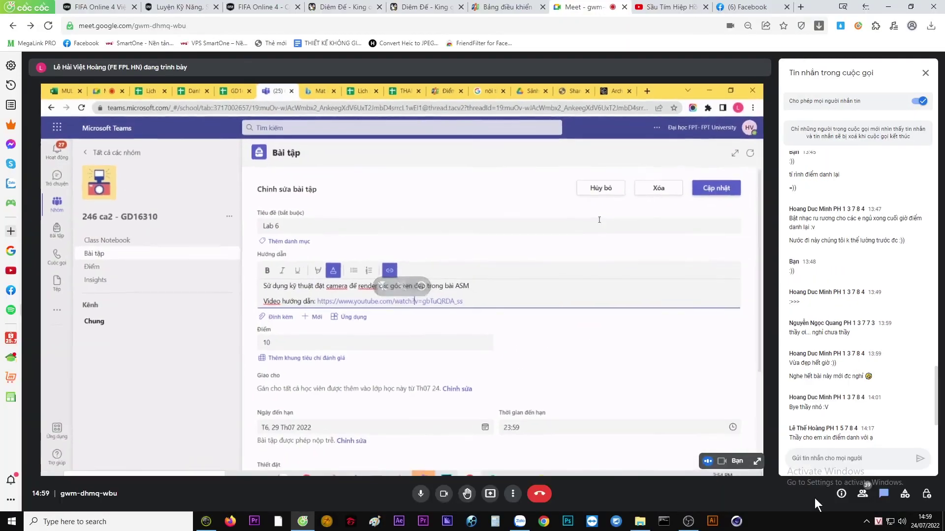